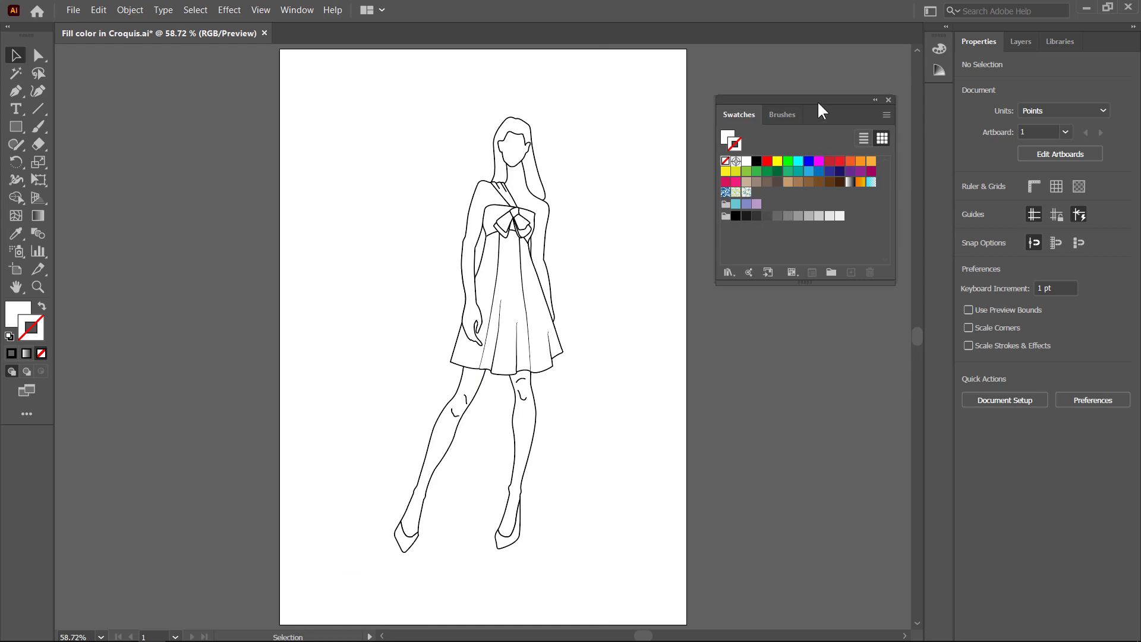
Step: Dock the floating Swatches panel and open the Skintones swatch library, enlarged to show all its colors beside the figure's head
left_click_drag(818, 102, 937, 112)
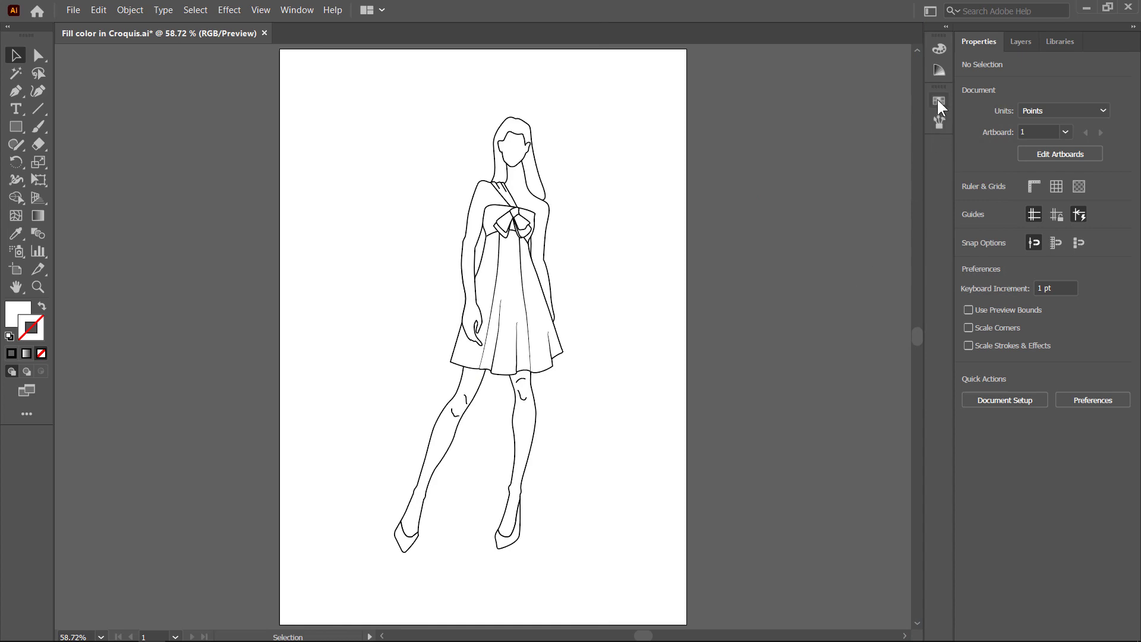
left_click(938, 103)
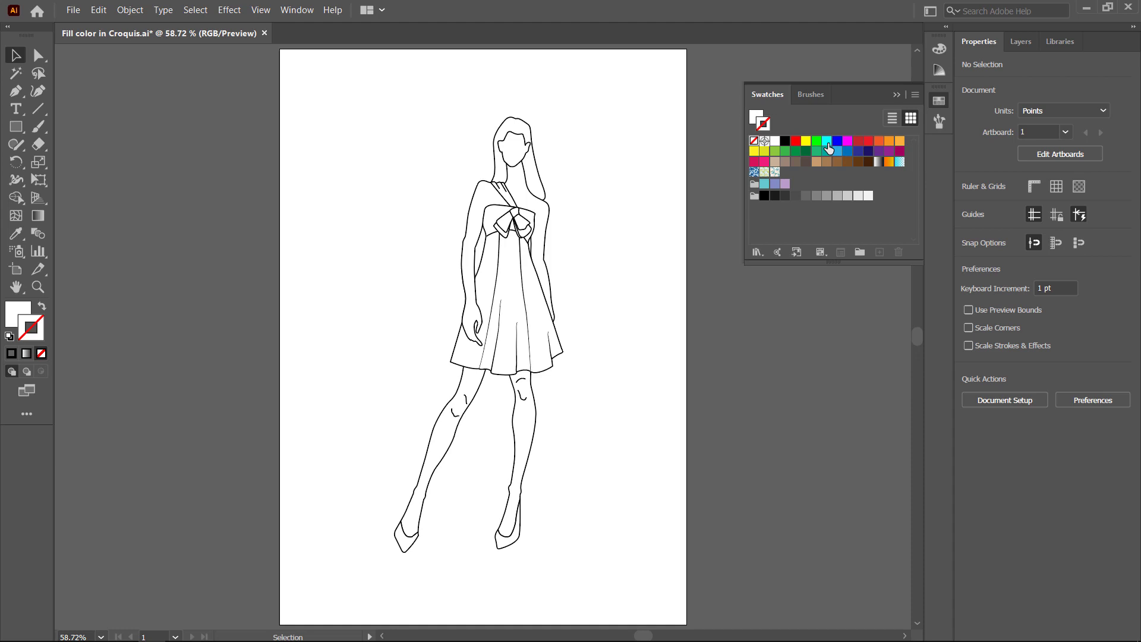
left_click(758, 252)
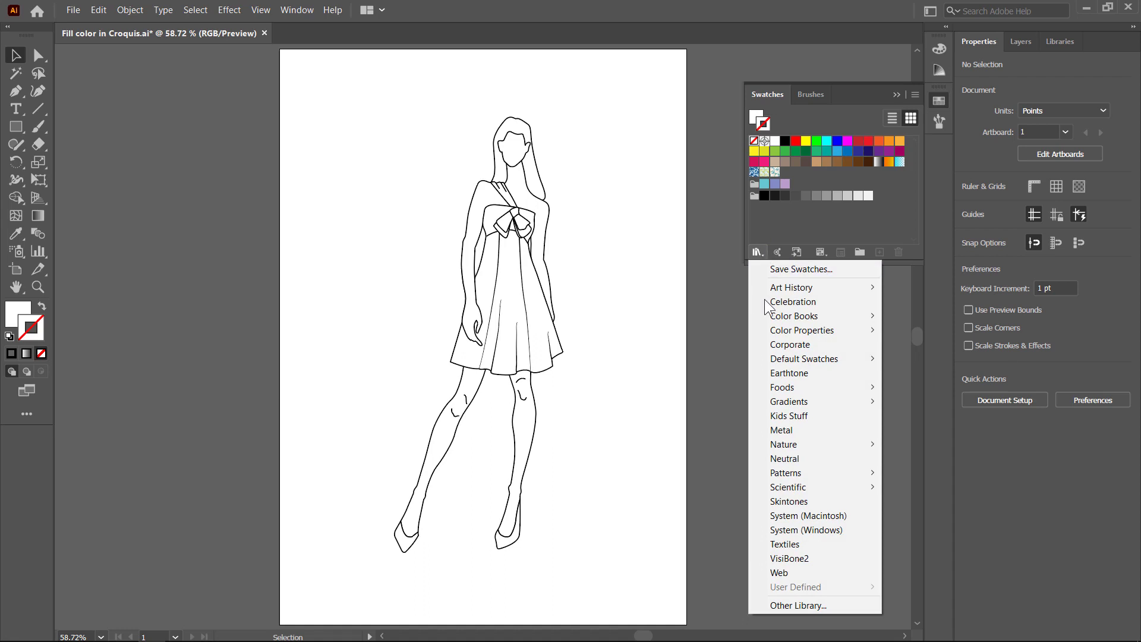
left_click(792, 501)
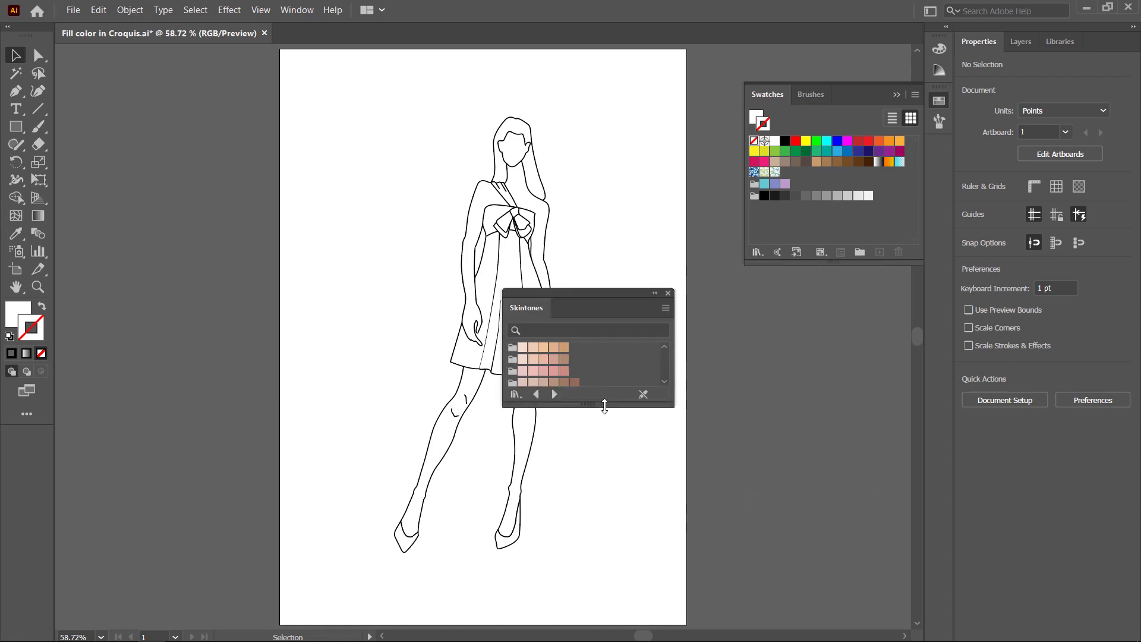
left_click_drag(604, 407, 607, 520)
left_click_drag(596, 292, 656, 80)
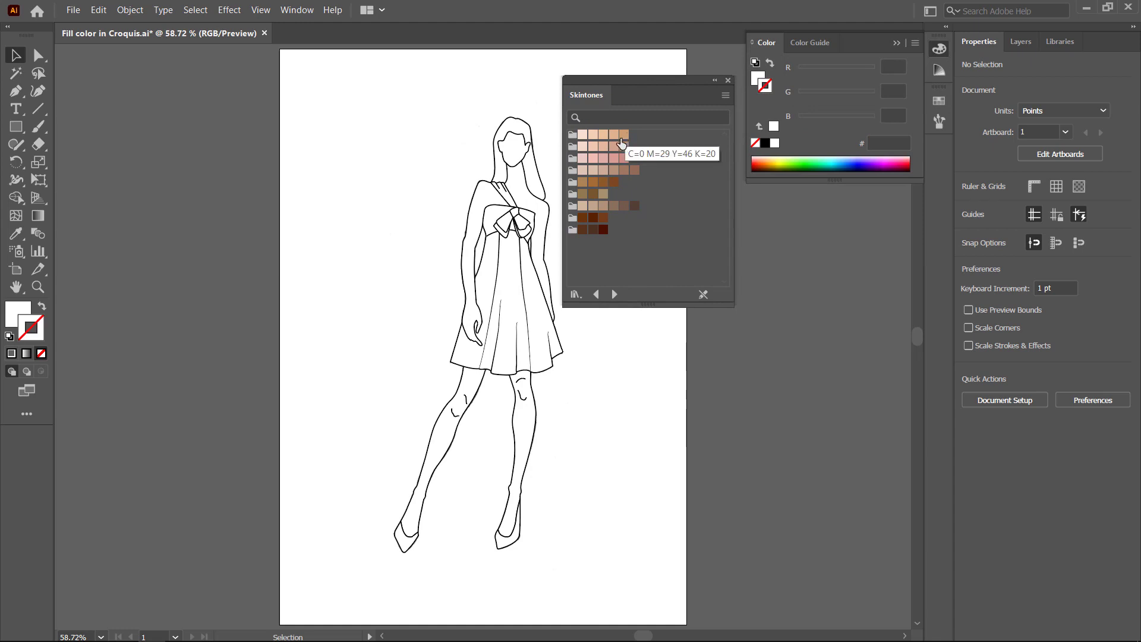
Step: Color both the stroke and the fill of the hair with the darkest brown skin-tone swatch, 4A0F00
left_click(540, 179)
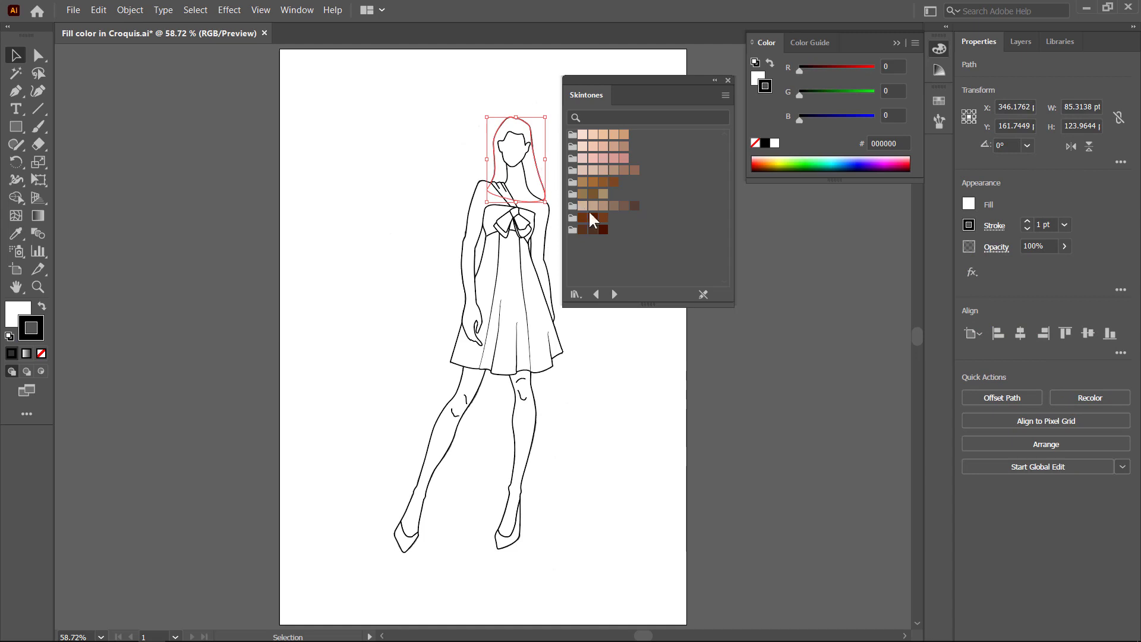
left_click(604, 236)
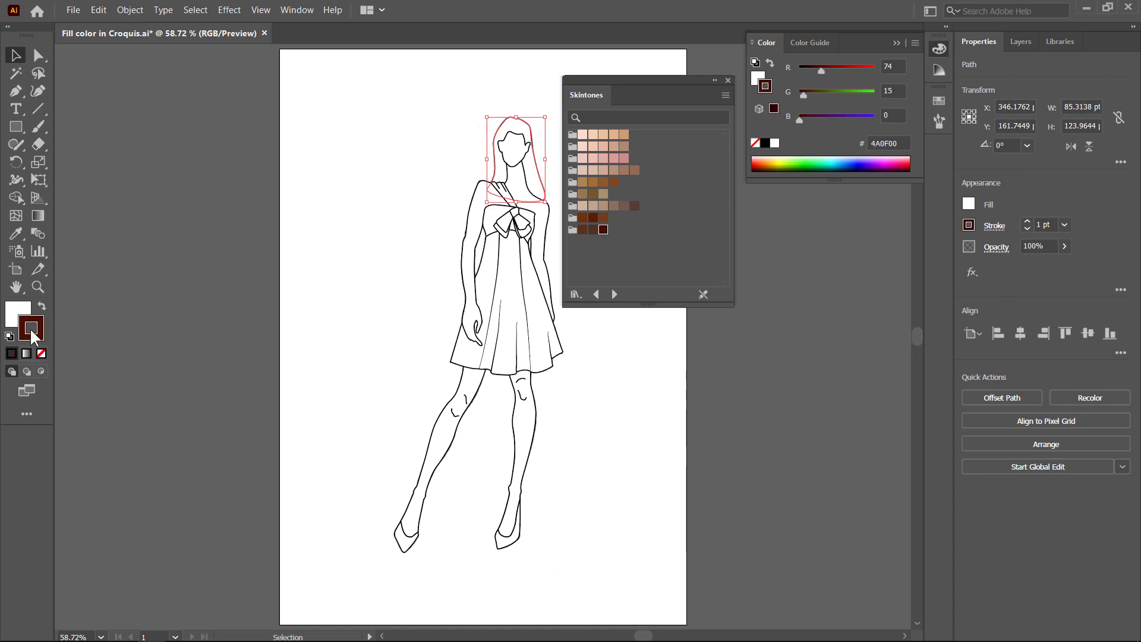
left_click(13, 314)
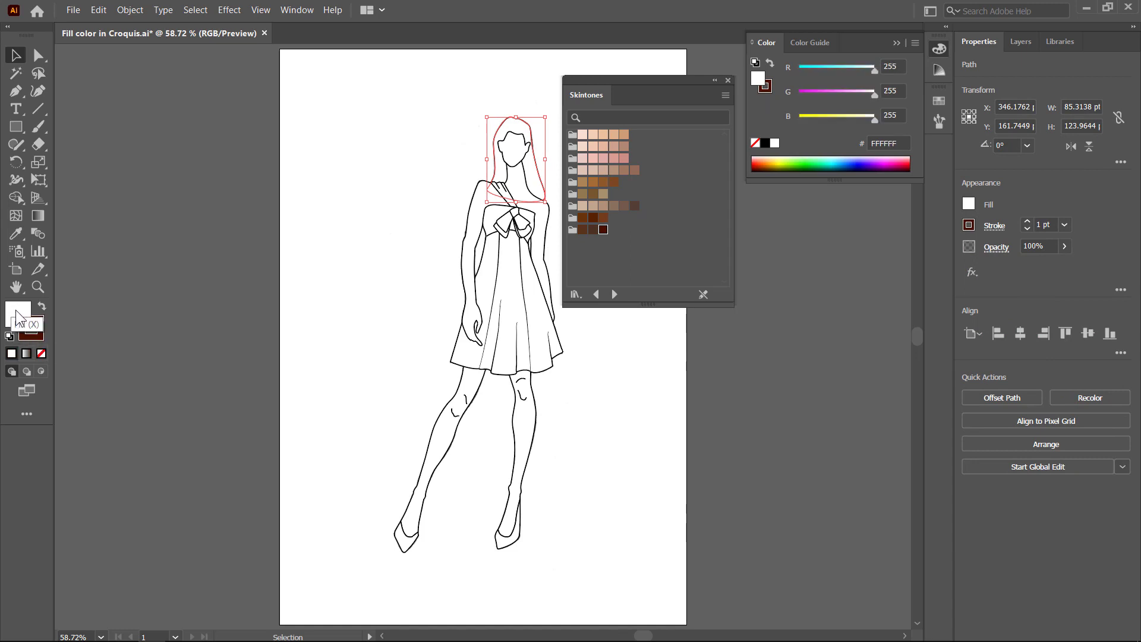
left_click(603, 230)
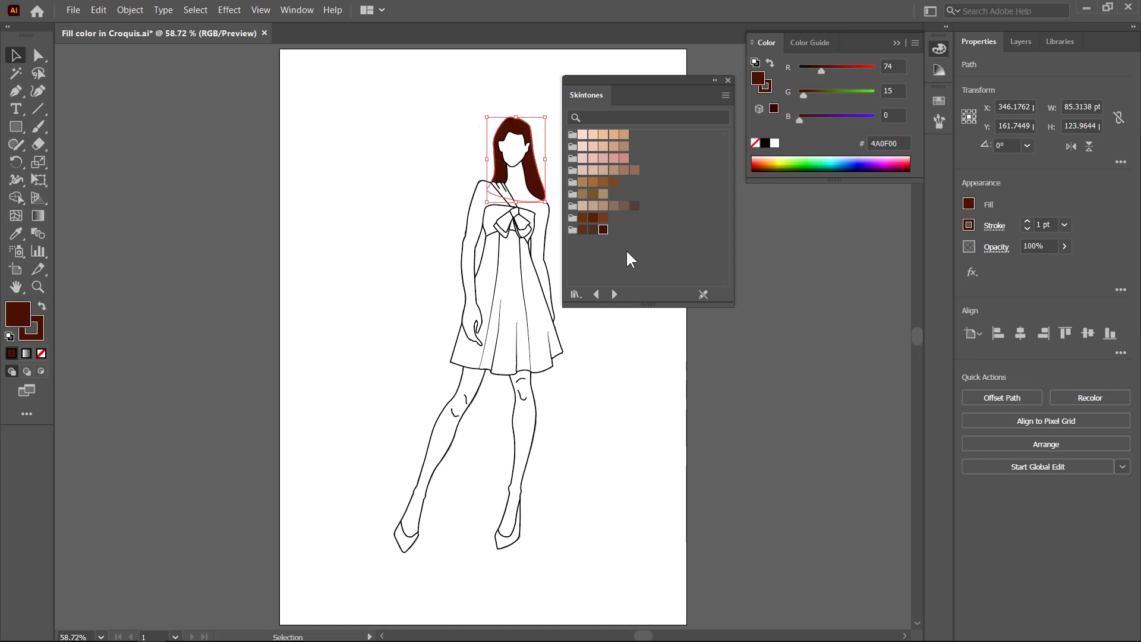
Step: Fill the face with the light skin tone ECC19C and copy that color to the torso and both legs with the Eyedropper
left_click(531, 158)
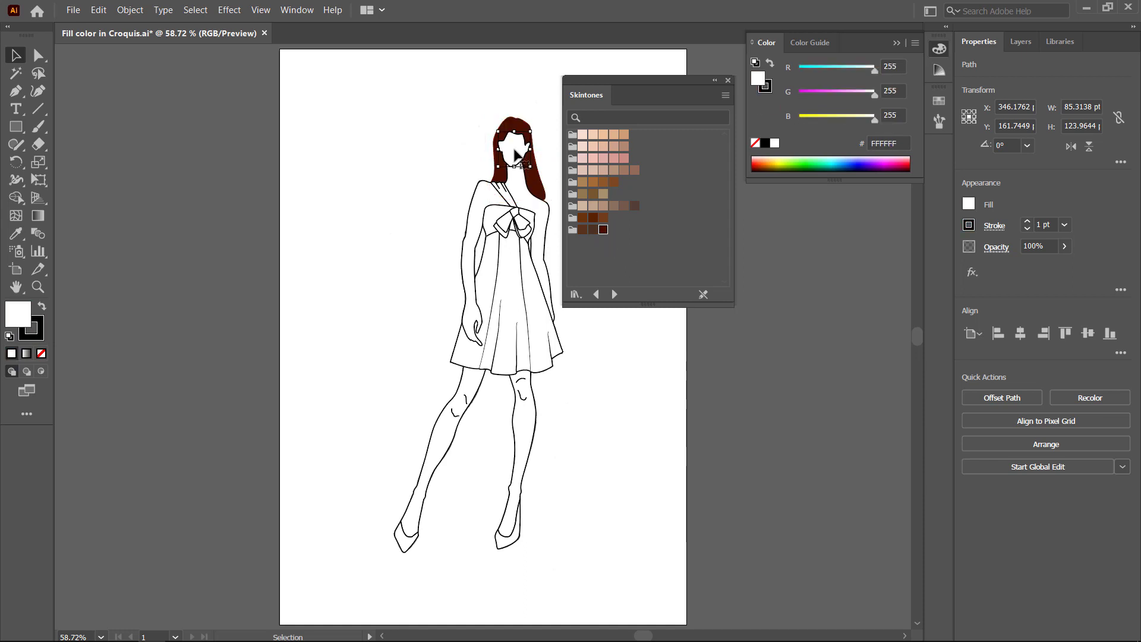
left_click(601, 136)
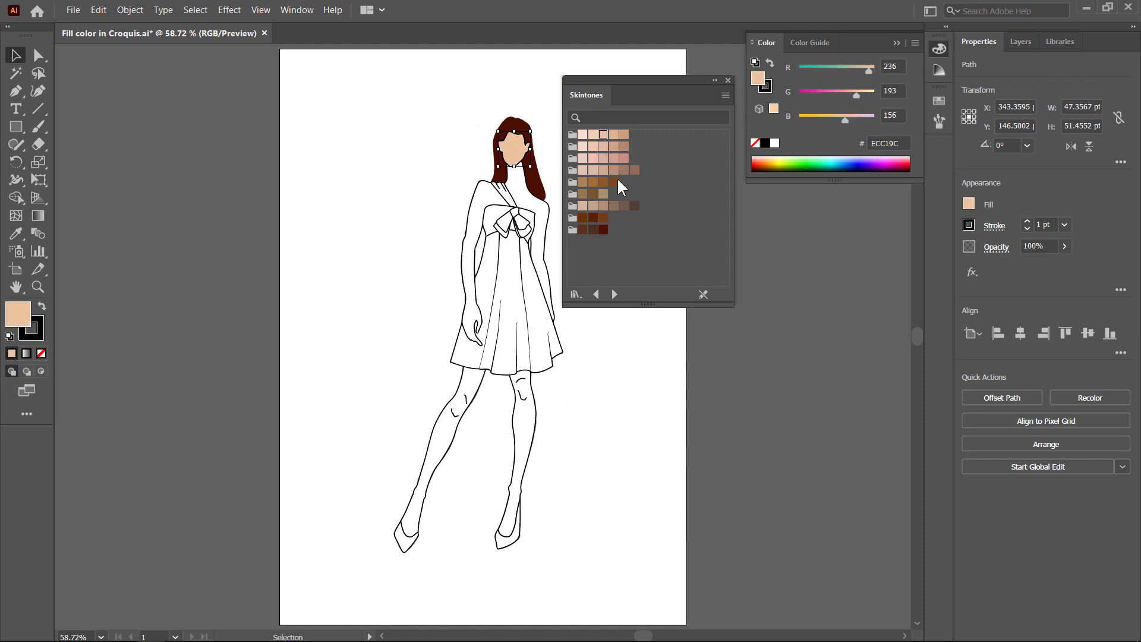
left_click(480, 197)
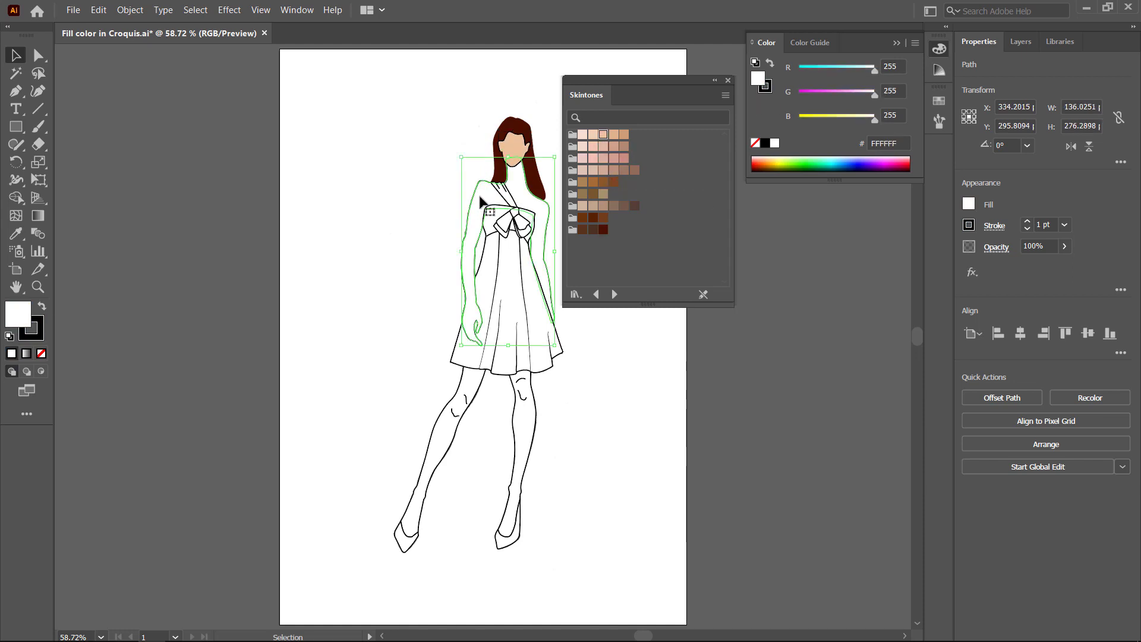
left_click(473, 382, "shift")
left_click(533, 421, "shift")
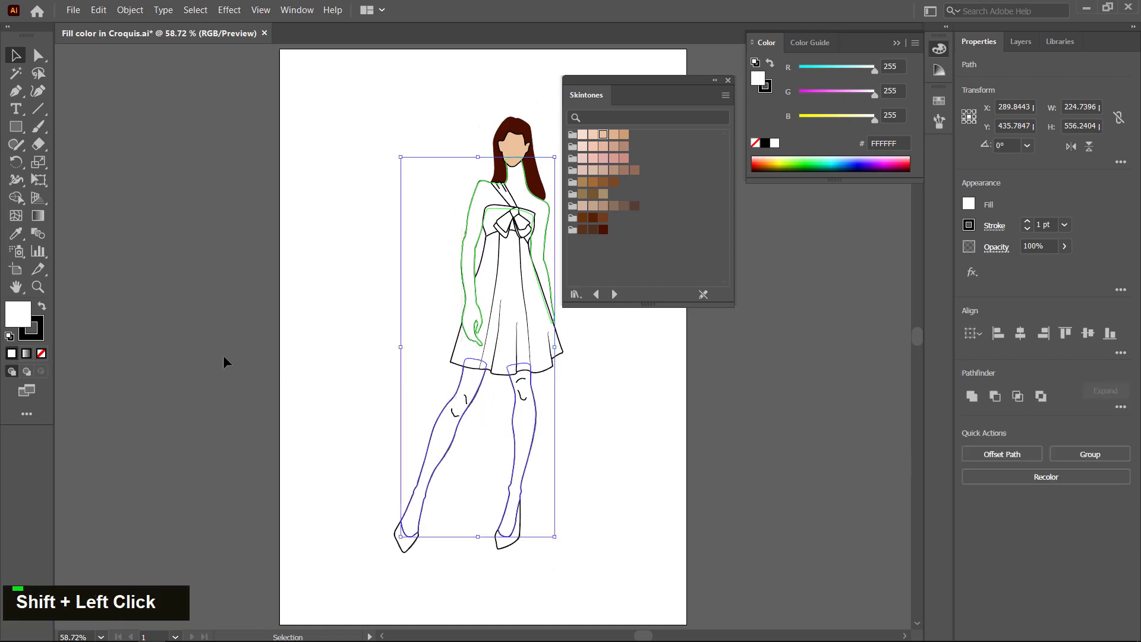
left_click(15, 233)
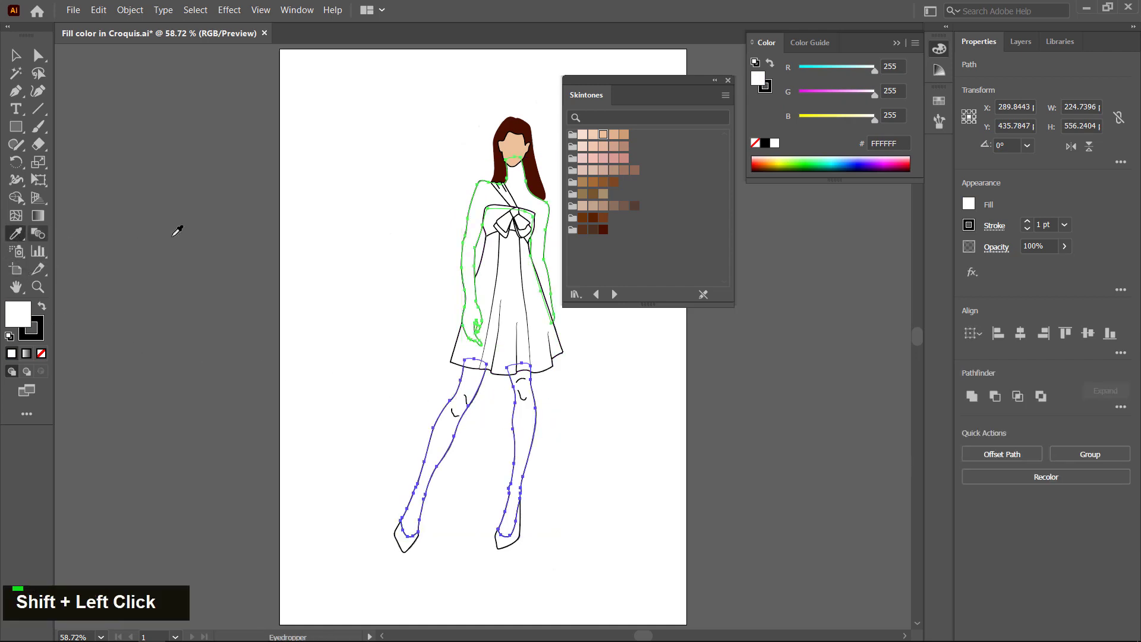
left_click(509, 147)
key("v")
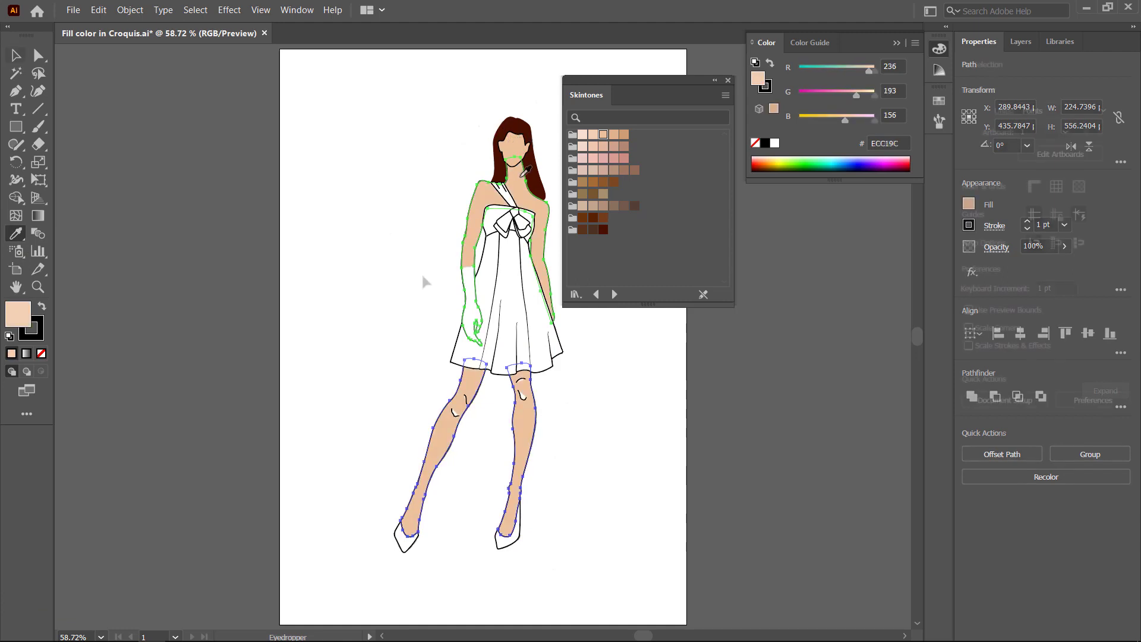
left_click(422, 272)
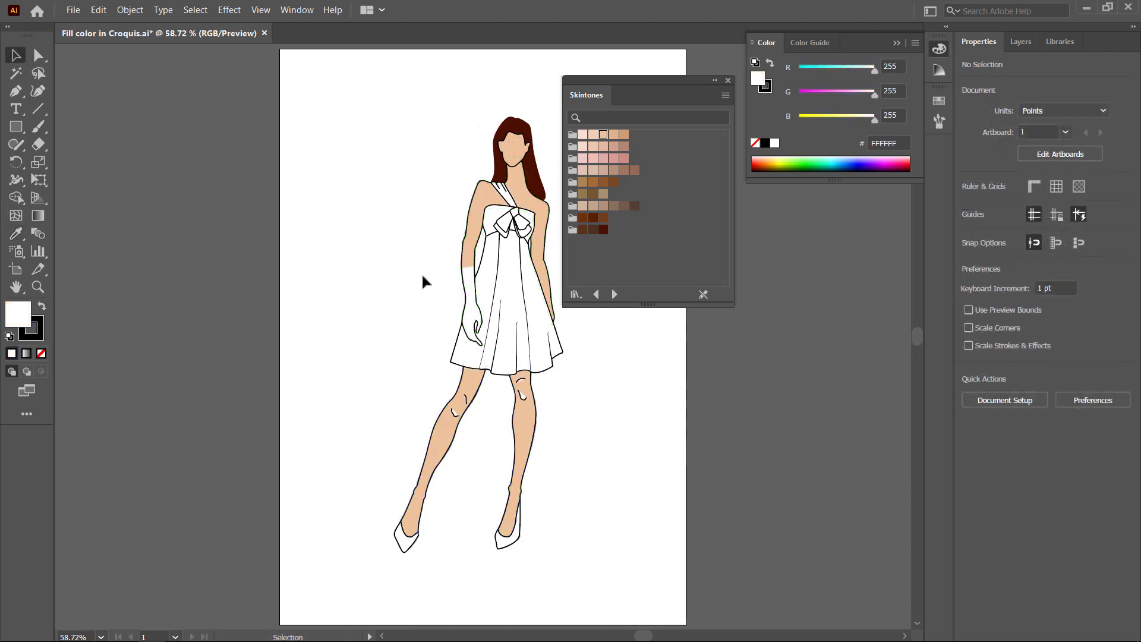
Step: Fill the forearm and hand beside the skirt with the skin tone sampled from the upper arm
left_click(472, 315)
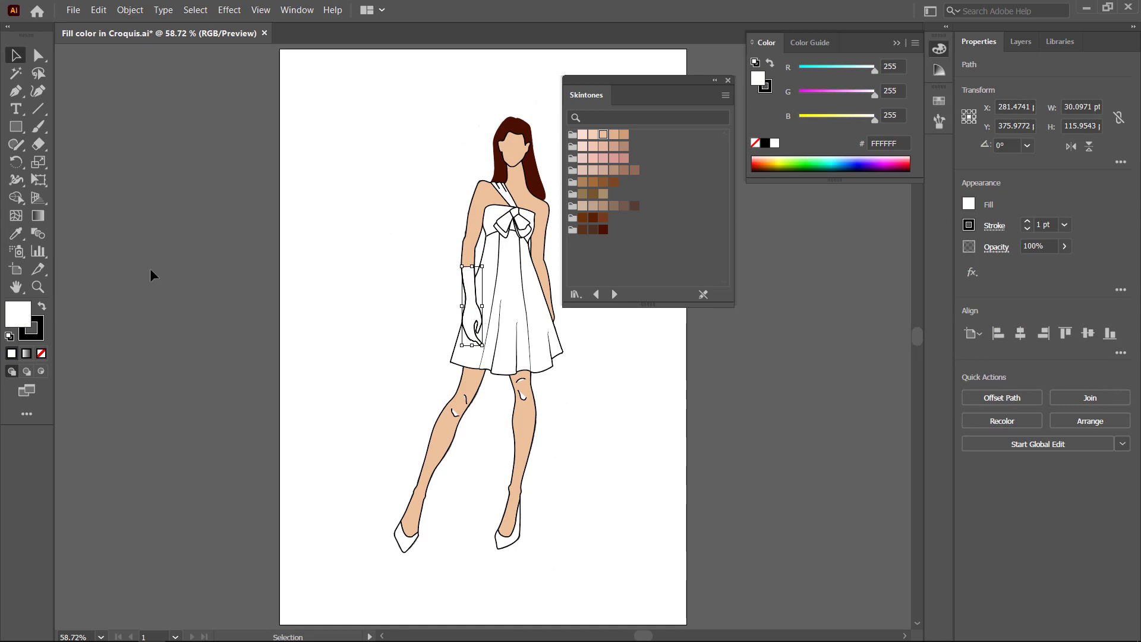
left_click(16, 233)
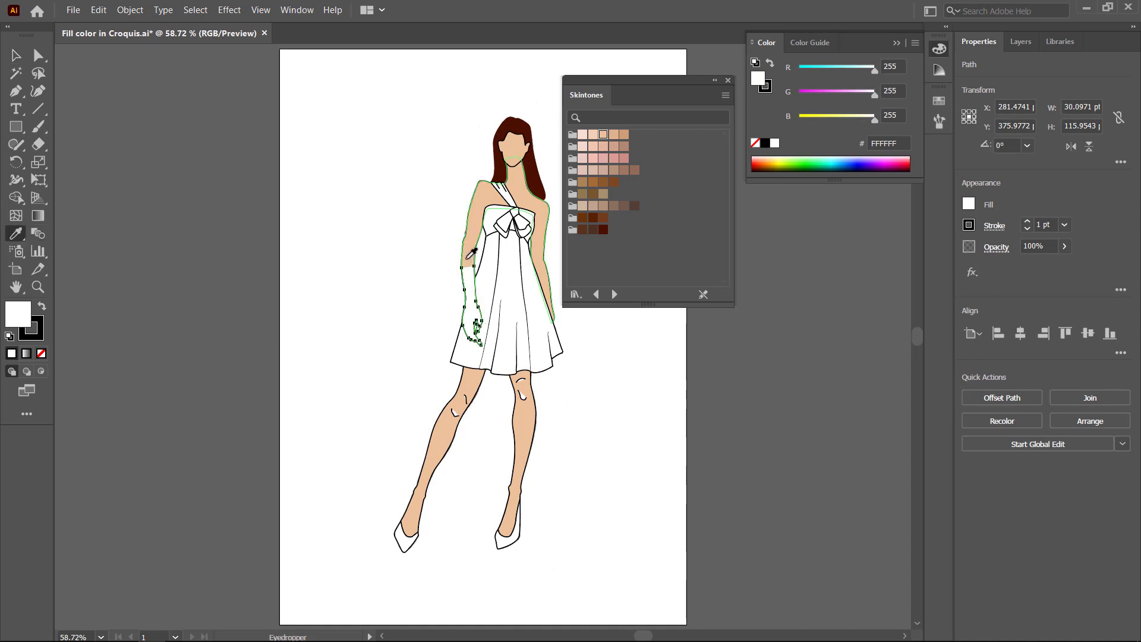
left_click(469, 256)
left_click(16, 55)
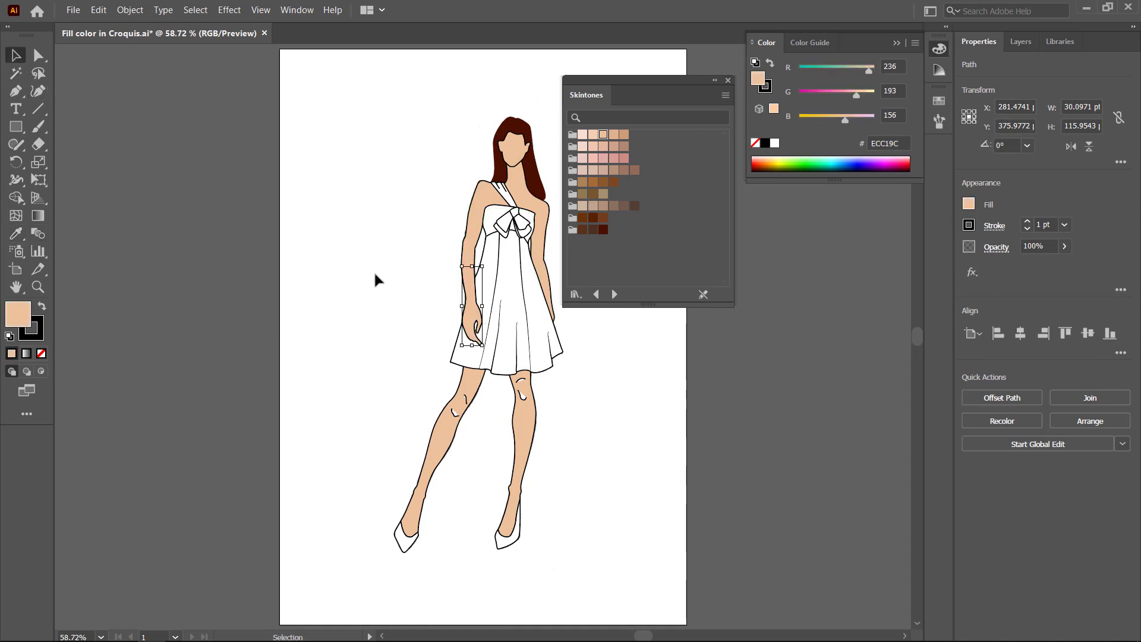
left_click(414, 270)
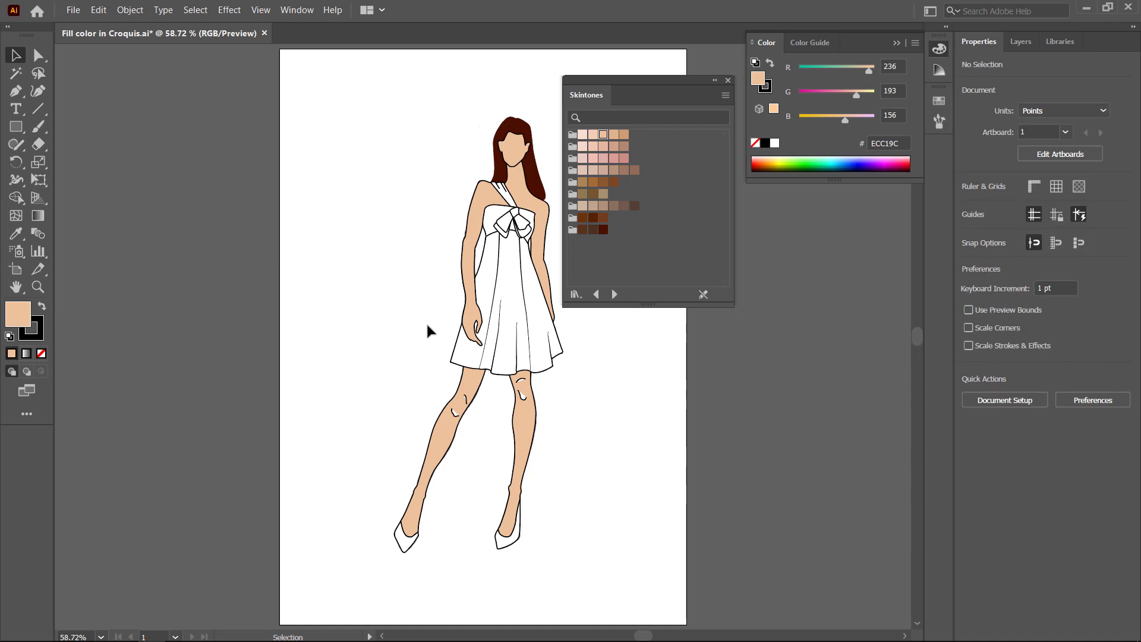
Step: Try a near-black 0C0C0C fill on both shoes and undo it
left_click(404, 549)
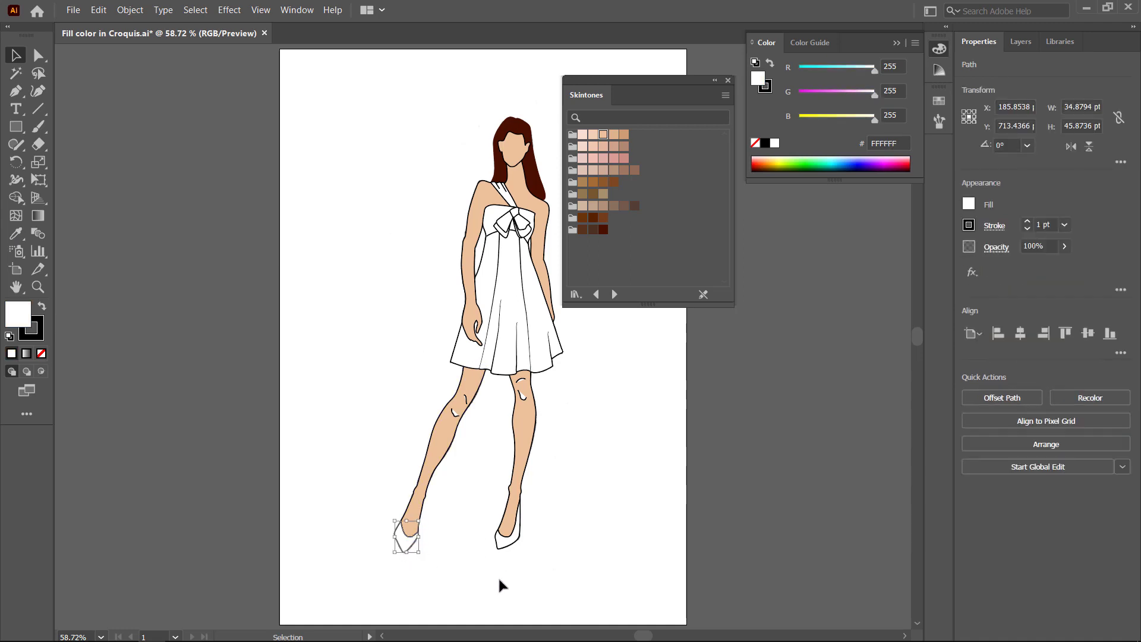
left_click(503, 547, "shift")
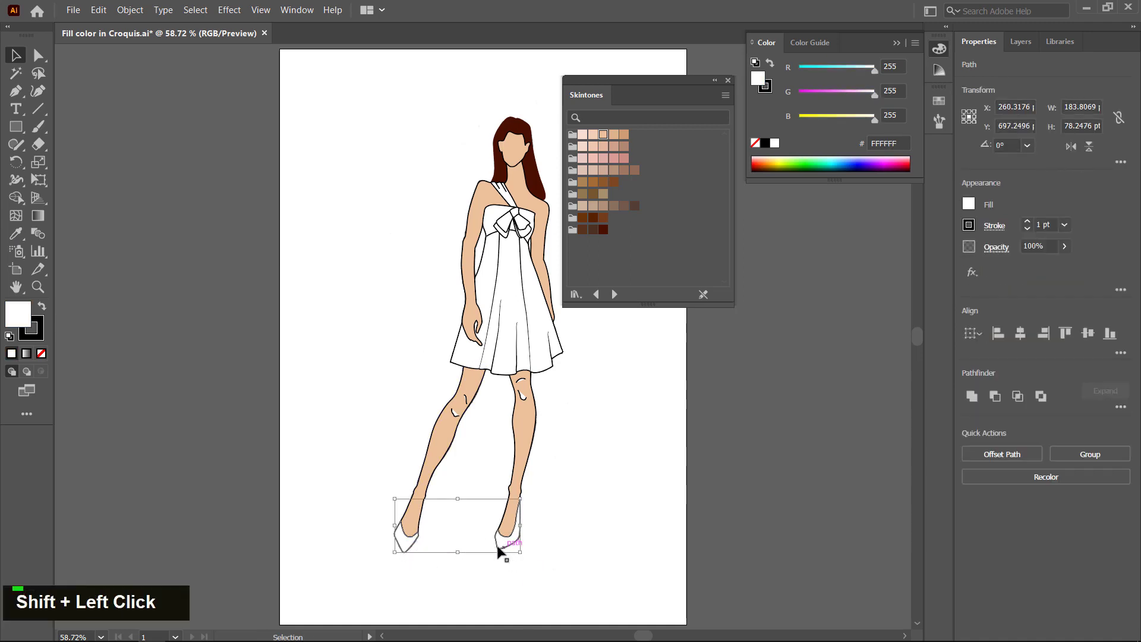
double_click(21, 315)
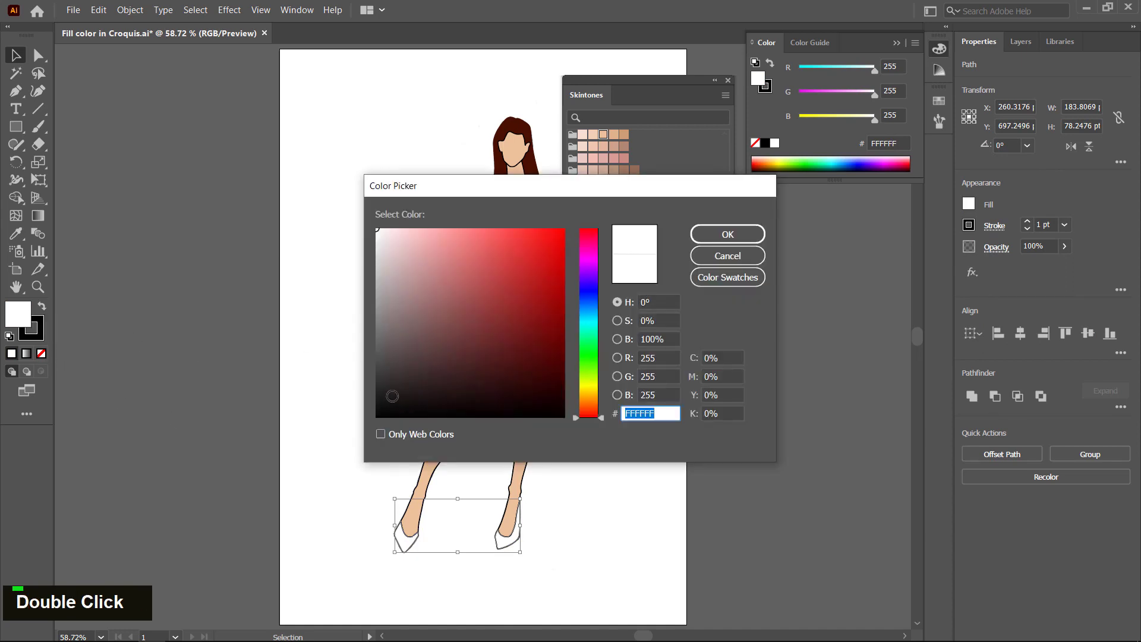
left_click_drag(390, 397, 361, 407)
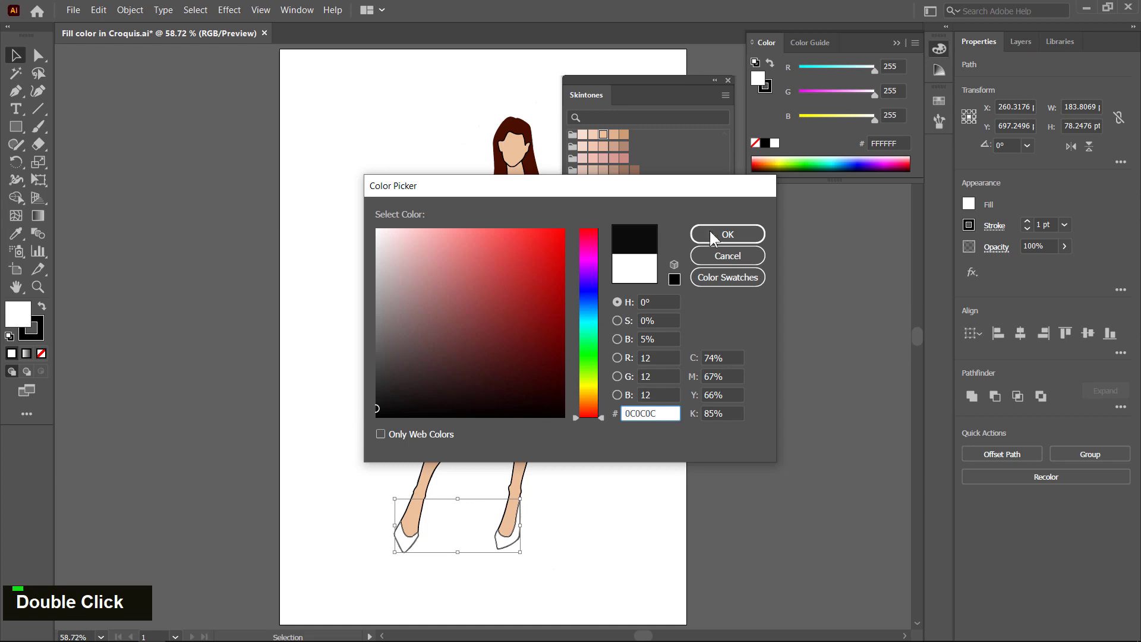
left_click(728, 233)
left_click(611, 398)
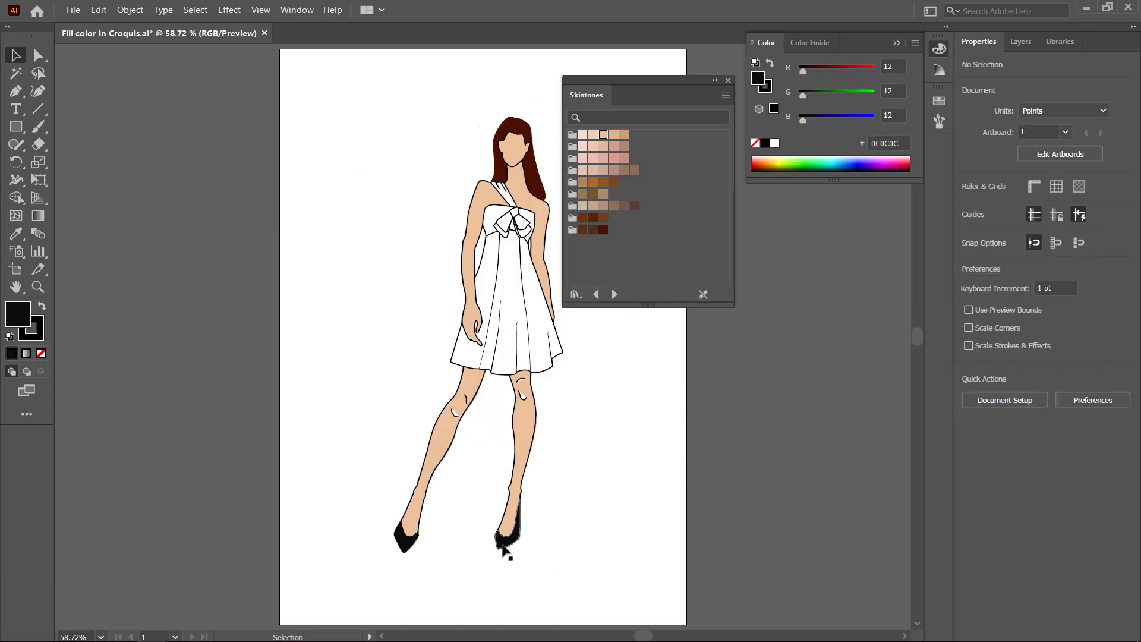
key("ctrl+z")
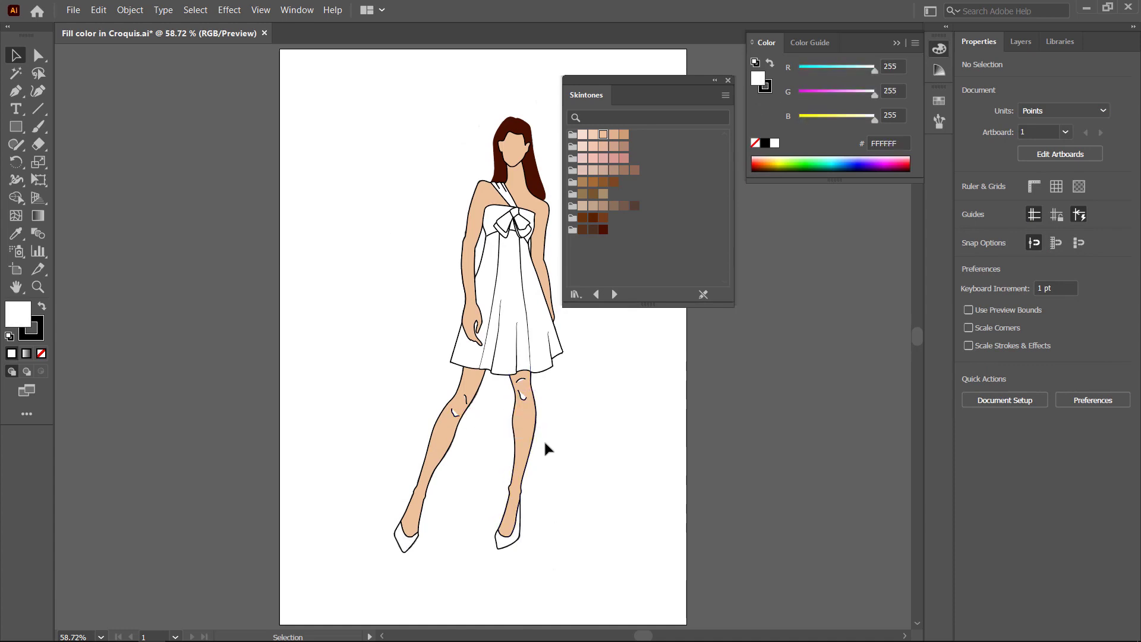
Step: Remove the fill from all four knee detail lines on both legs
key("alt")
scroll(510, 425, "up", 4)
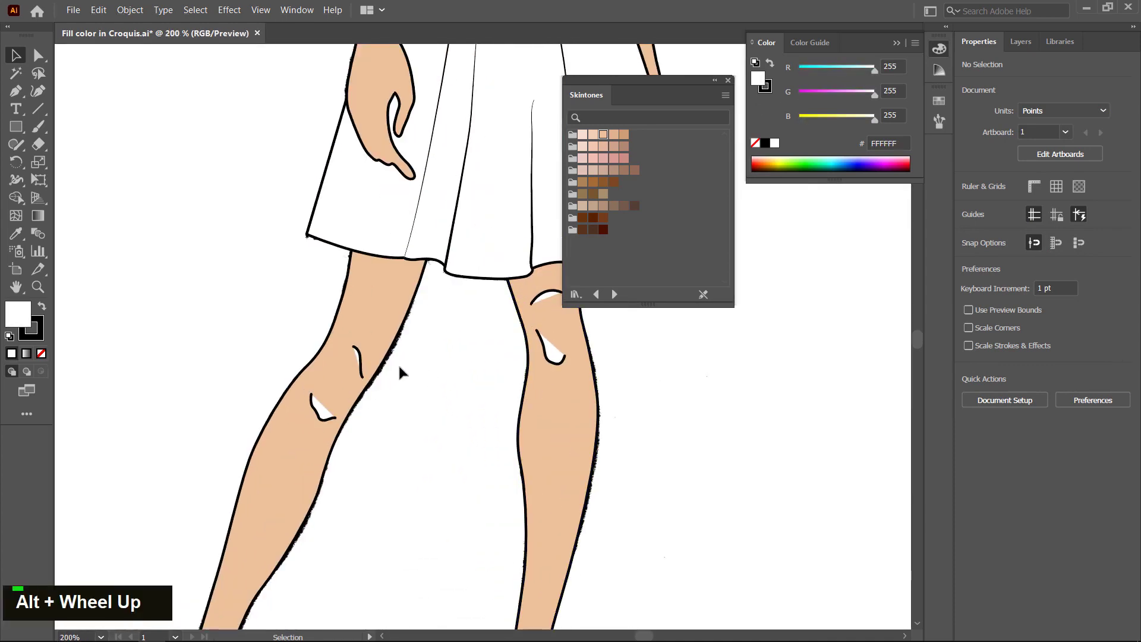
left_click(358, 358)
left_click(316, 409, "shift")
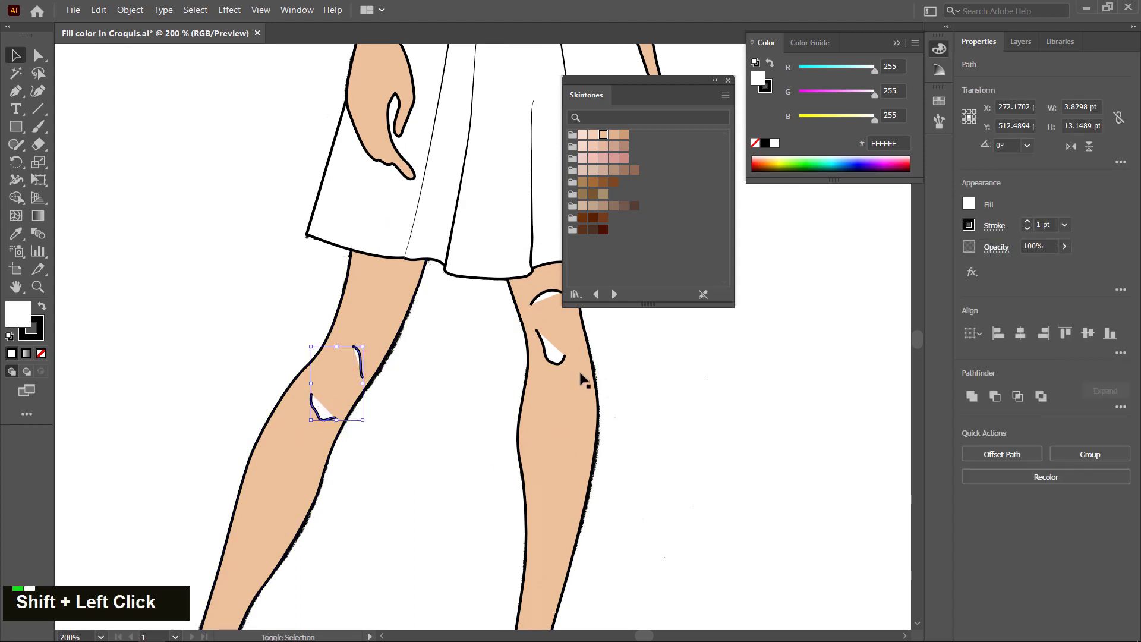
left_click(549, 348, "shift")
left_click(550, 297, "shift")
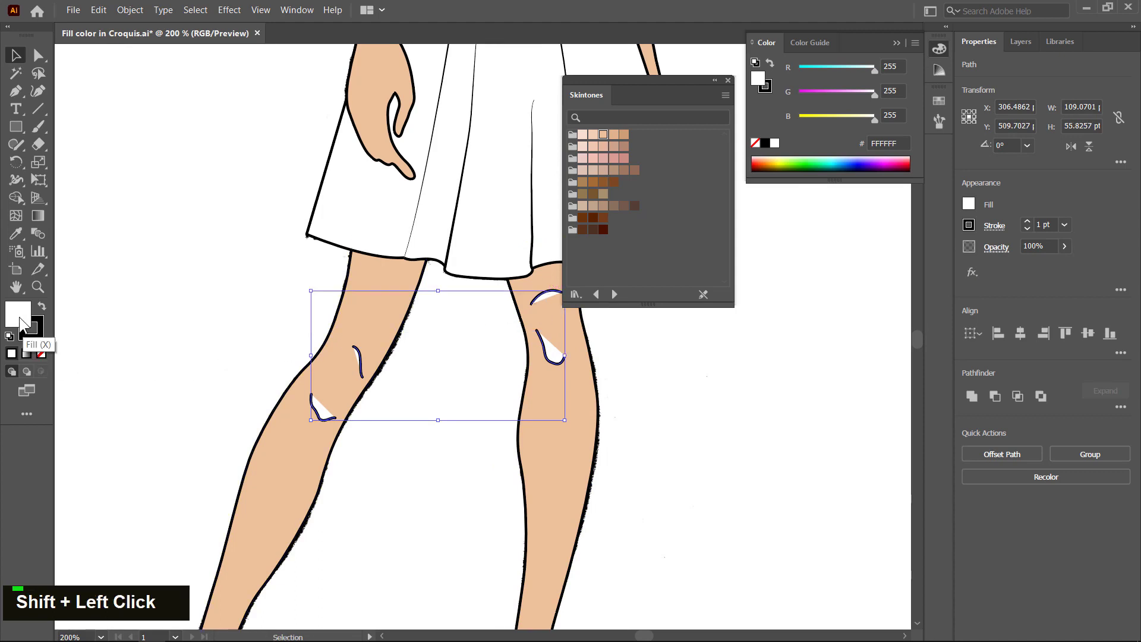
left_click(43, 354)
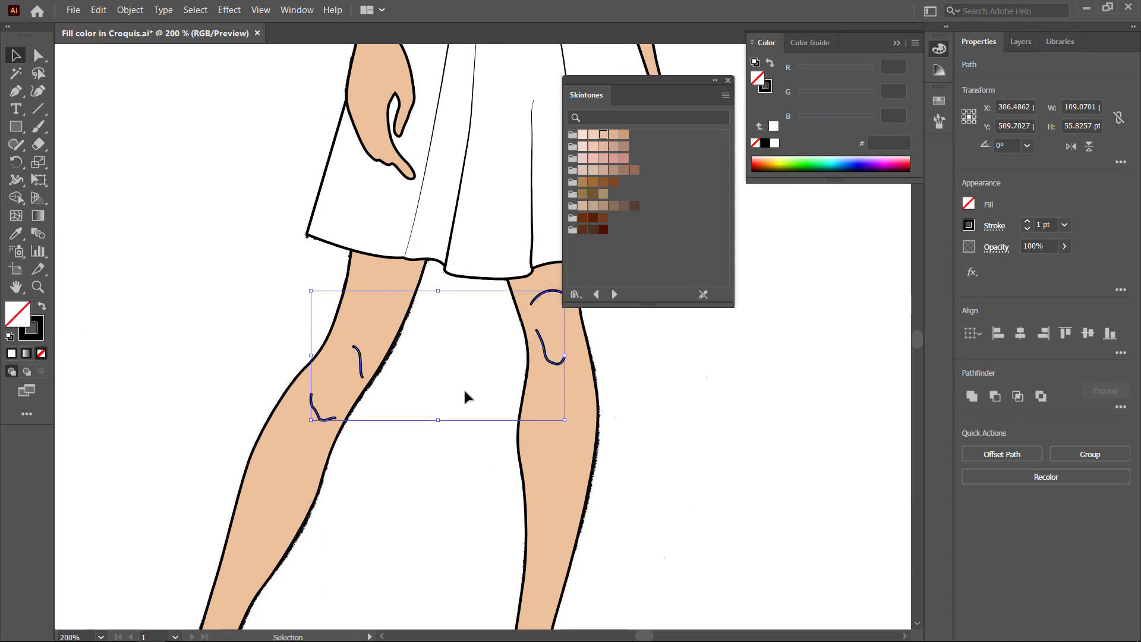
Step: Give the four knee lines the variable-width stroke profile that tapers at both ends, keeping the 1 pt weight
left_click(996, 227)
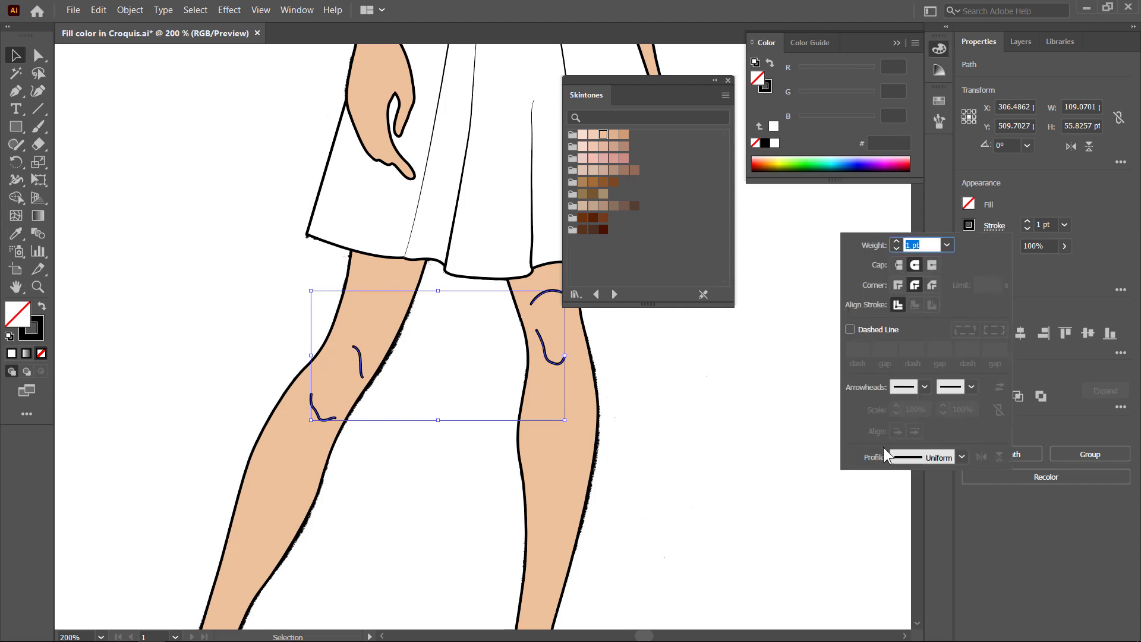
left_click(928, 459)
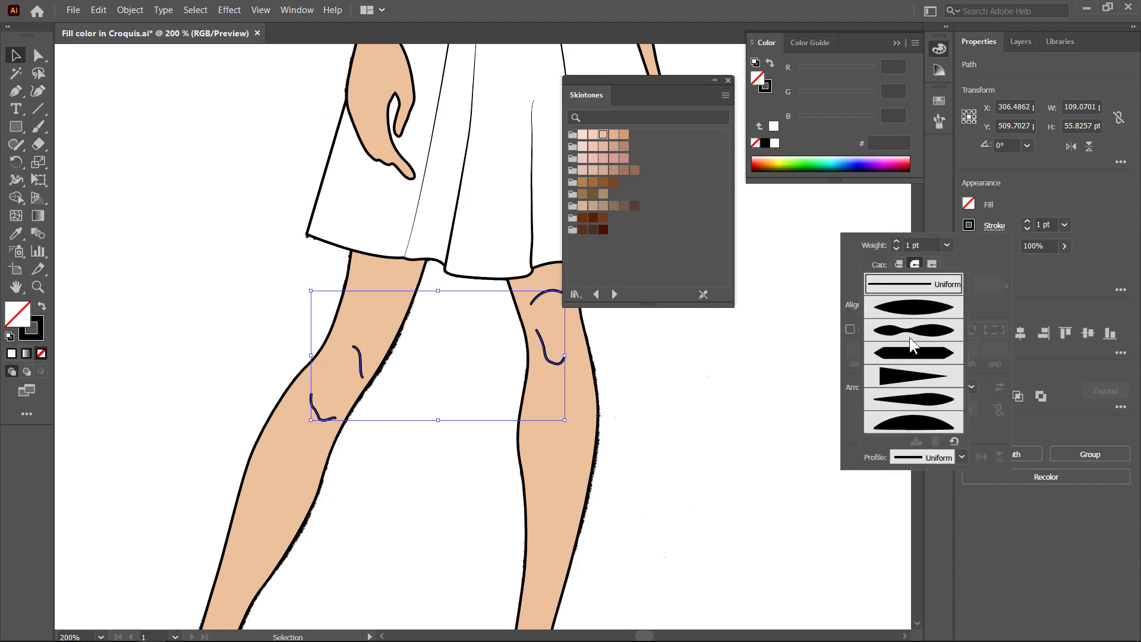
key("Escape")
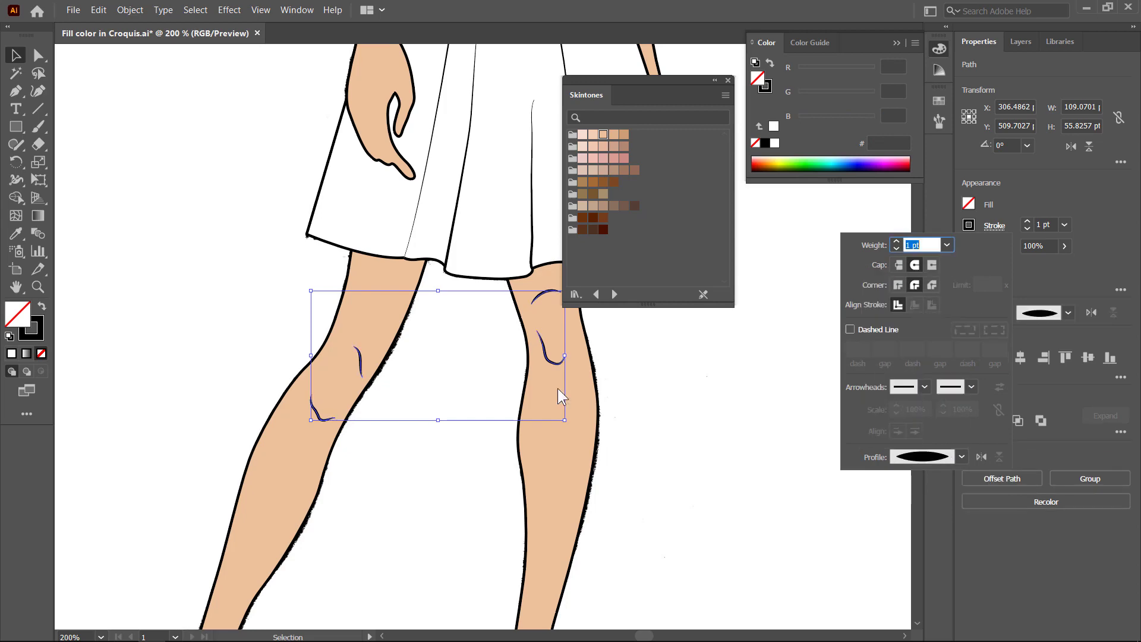
left_click(289, 324)
Step: Fill the dress body with the green concentric-circle pattern swatch
key("ctrl+0")
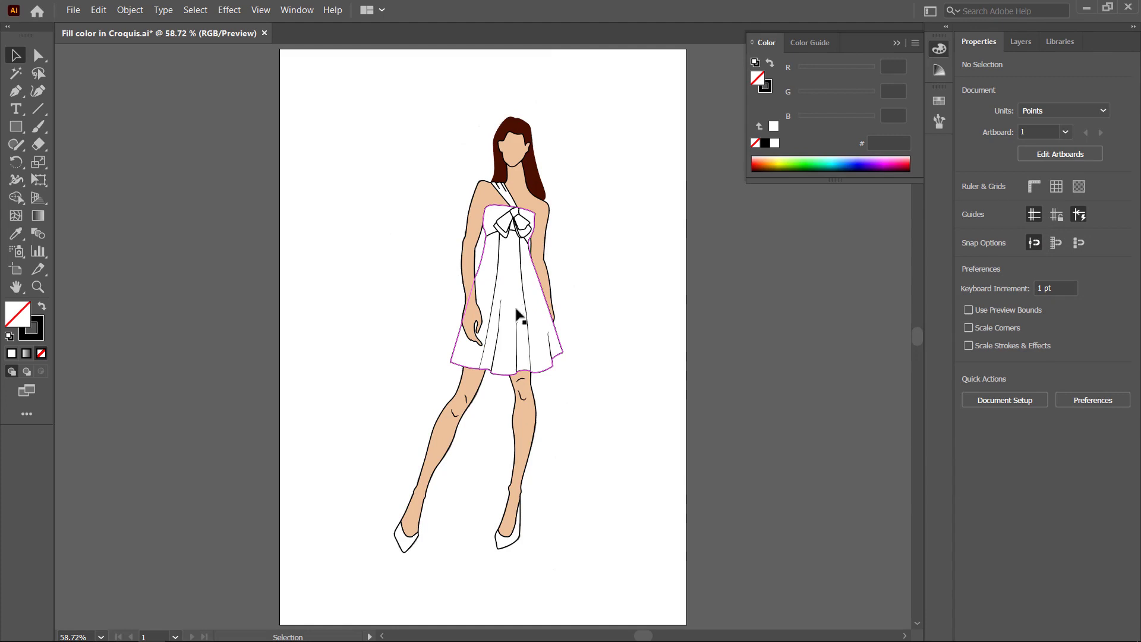
left_click(512, 307)
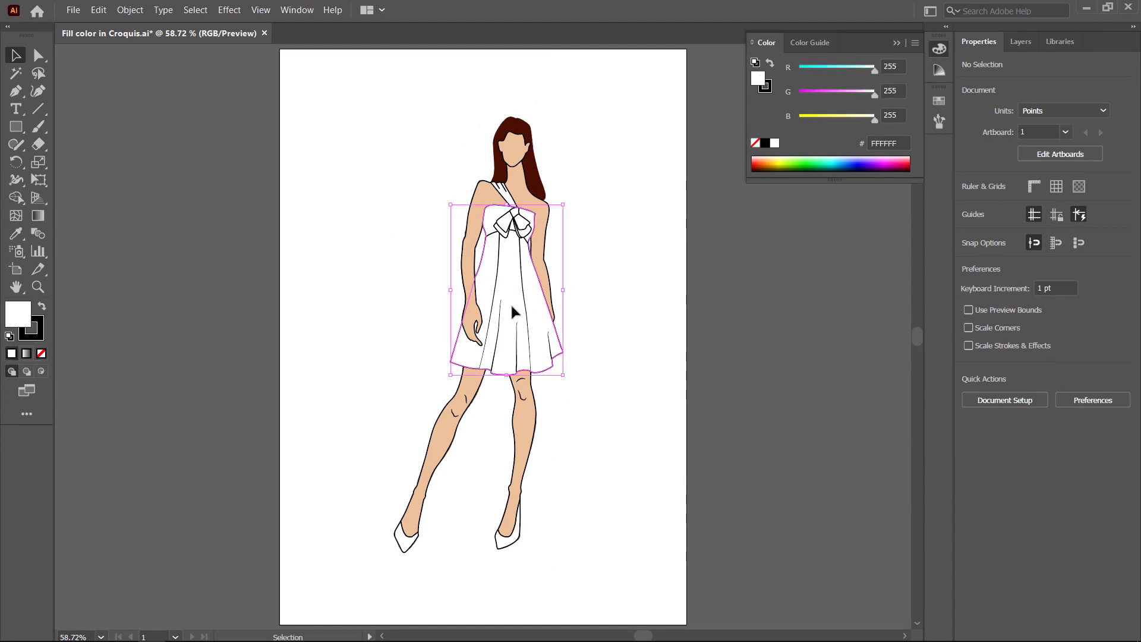
left_click(935, 101)
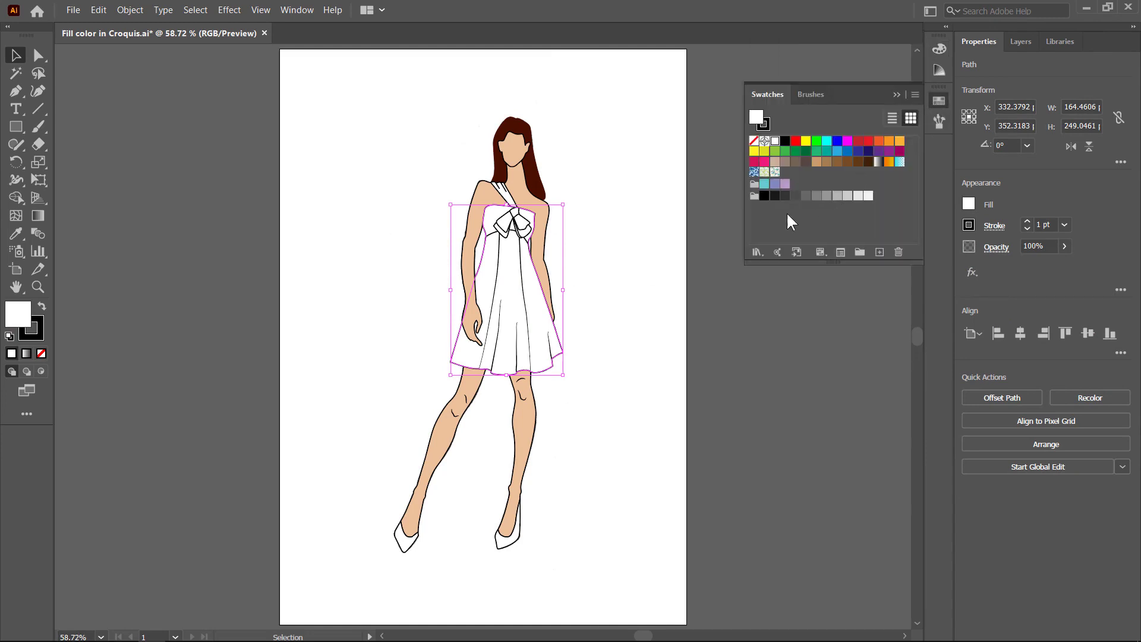
left_click(764, 171)
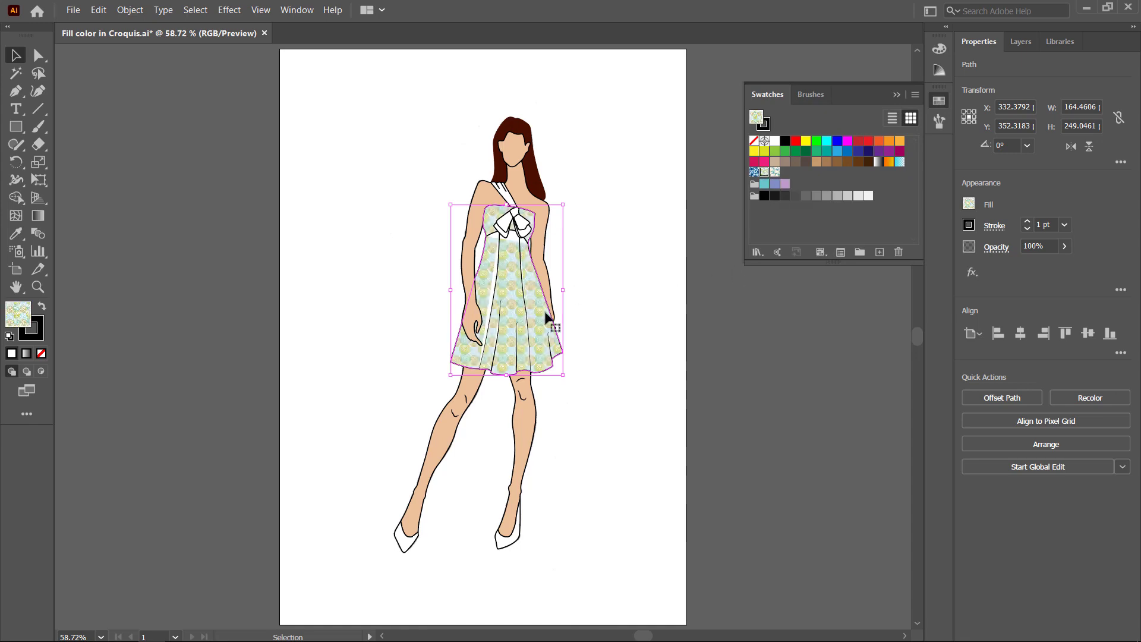
Step: Fill the bow's two front loops and its center knot with the teal-and-peach patterned swatch
scroll(522, 297, "up", 4)
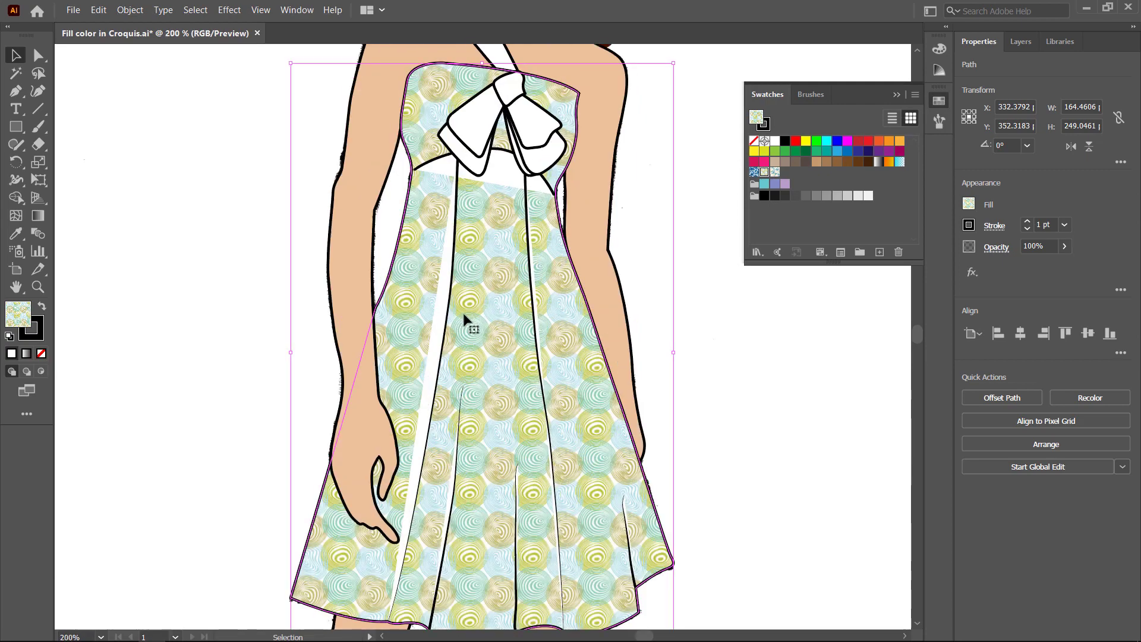
scroll(470, 309, "up", 3)
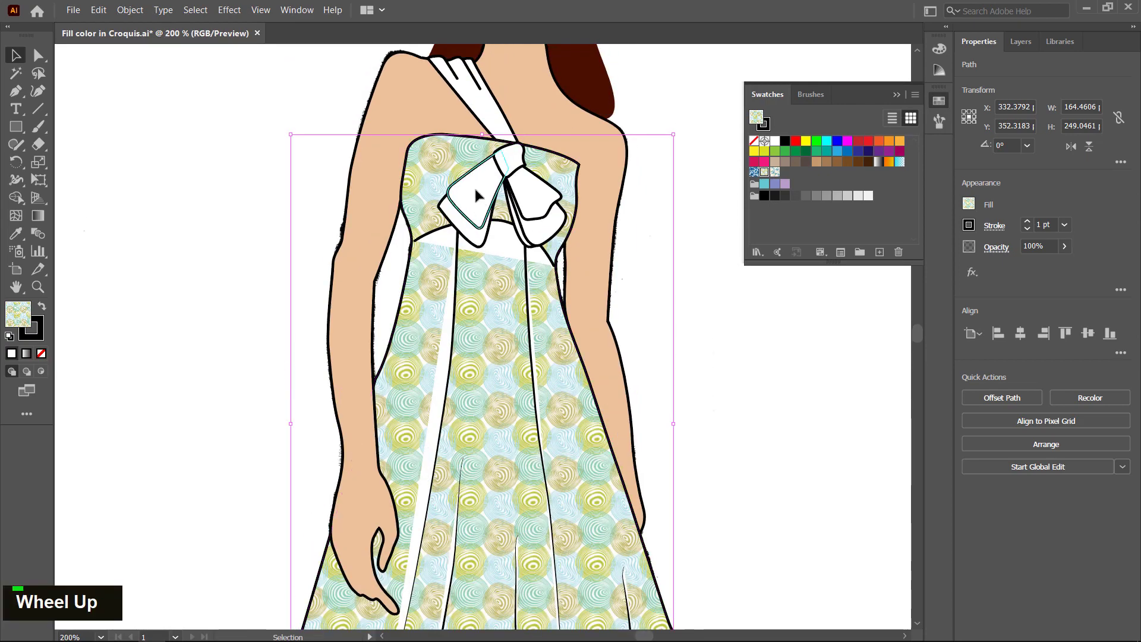
left_click(475, 196)
scroll(498, 164, "up", 2)
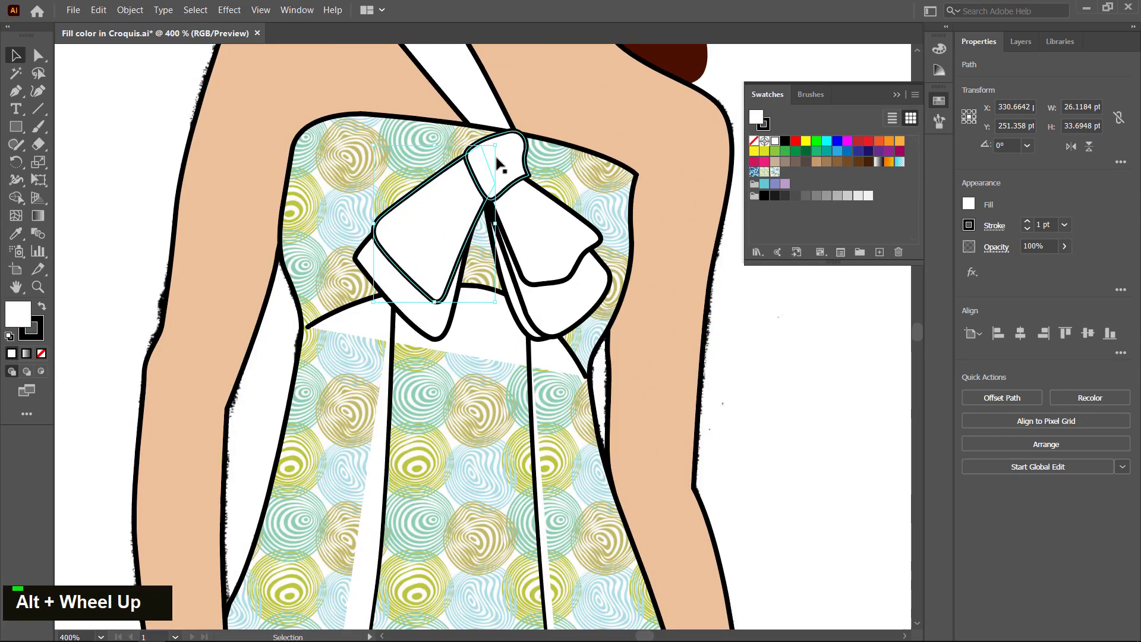
left_click(500, 159, "shift")
left_click(541, 225, "shift")
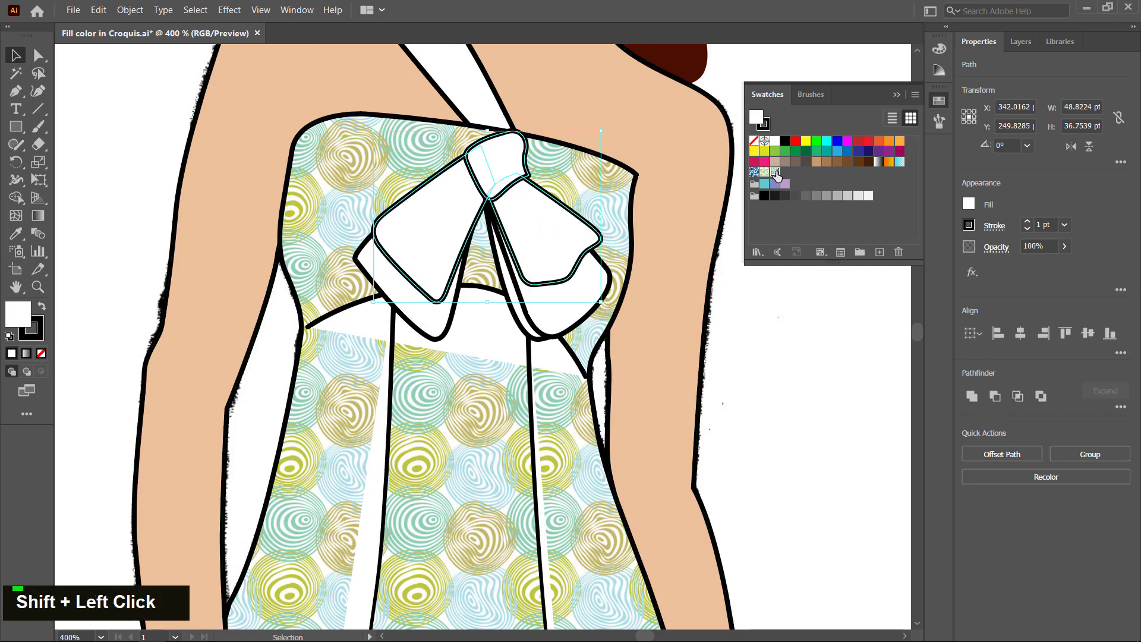
left_click(773, 172)
Step: Fill the bow's back pieces behind both loops with the teal-and-peach pattern sampled from the left front loop
left_click(421, 301)
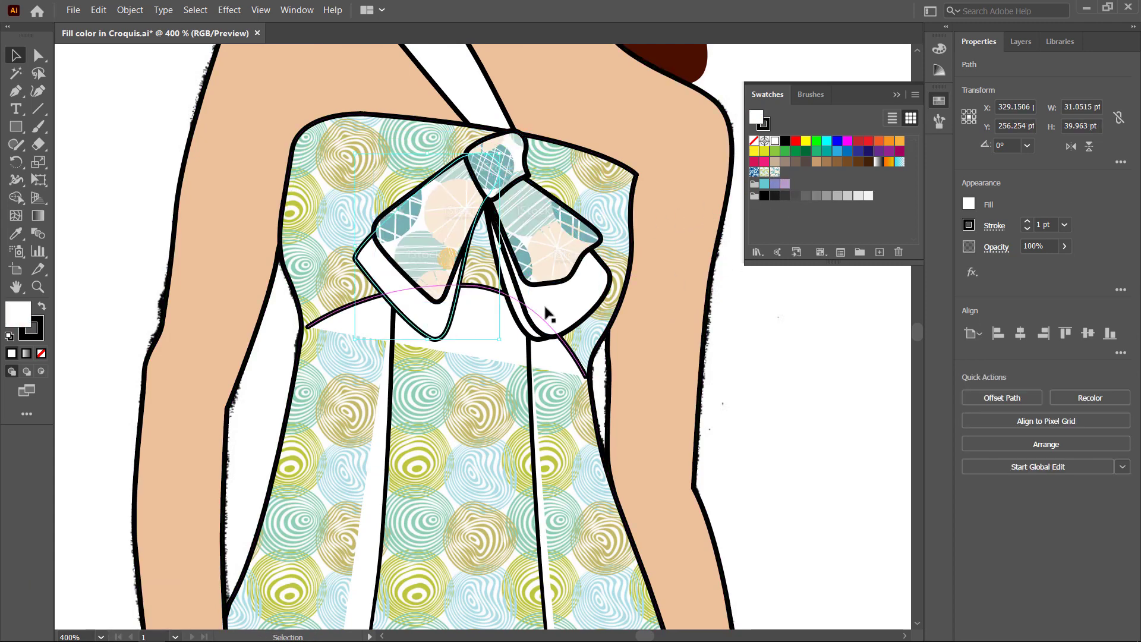
left_click(535, 318, "shift")
left_click(522, 313, "shift")
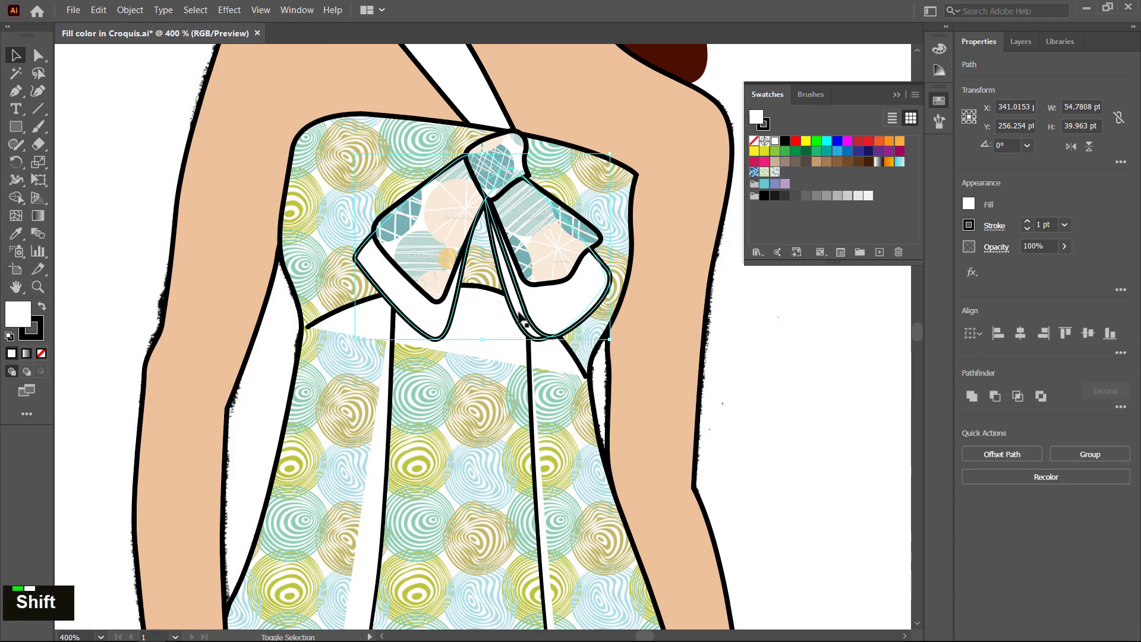
left_click(521, 312, "shift")
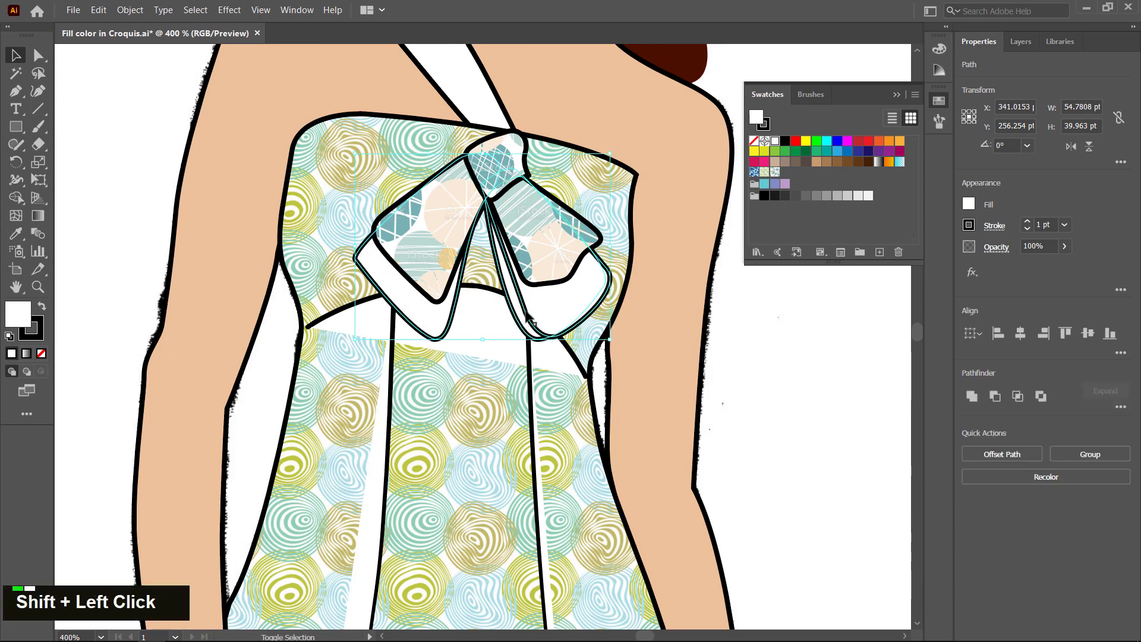
left_click(16, 232)
left_click(452, 208)
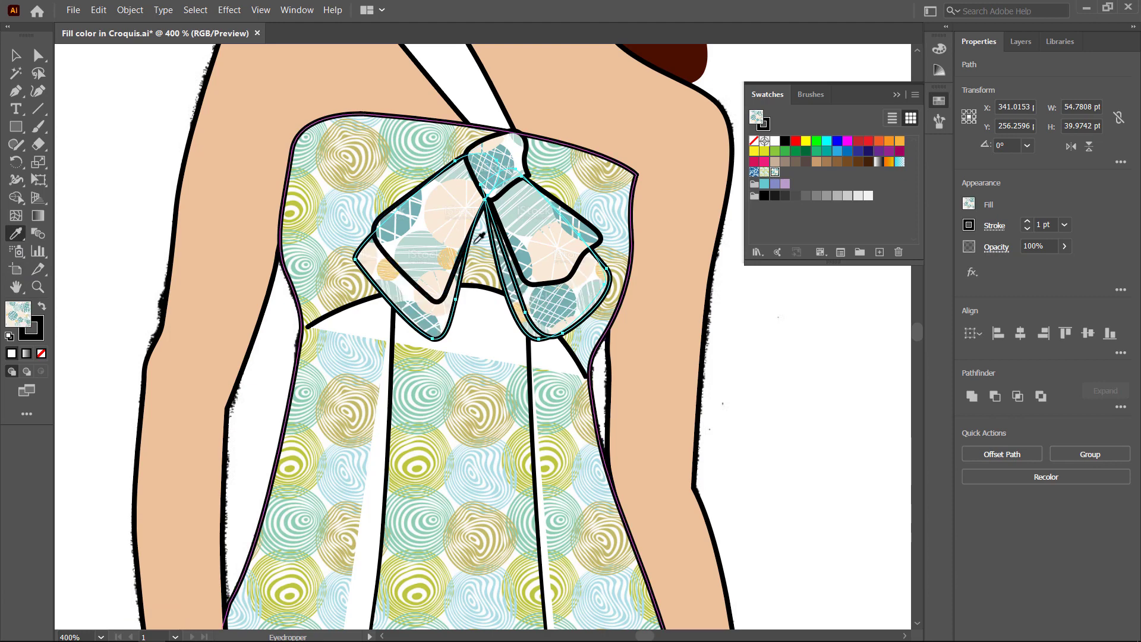
left_click(16, 55)
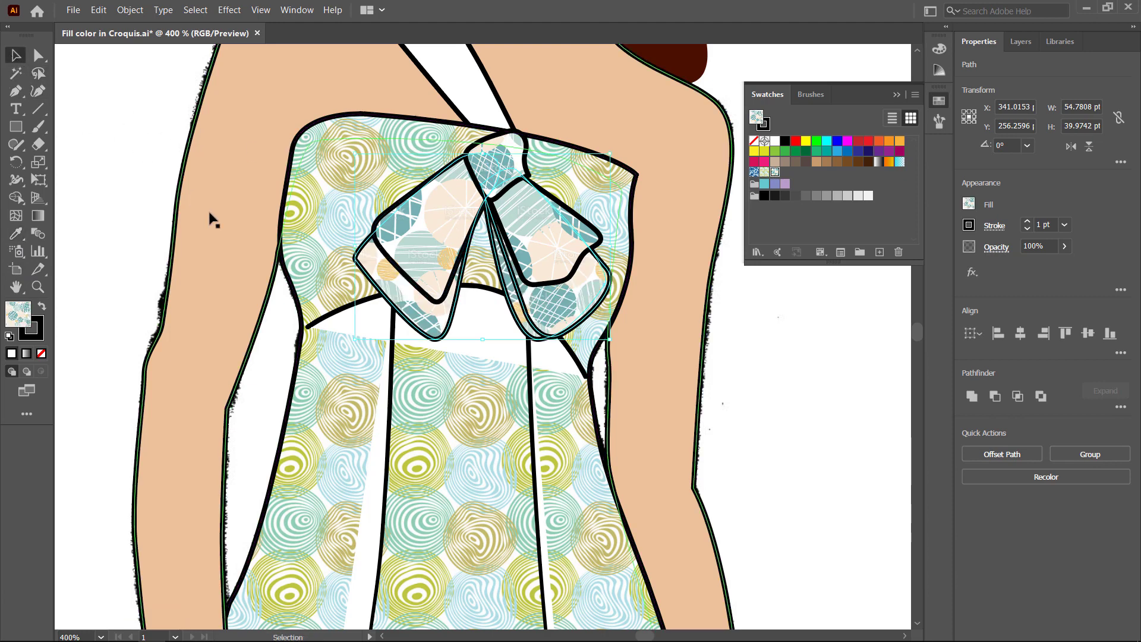
Step: Fill the dress's shoulder strap with the green concentric-circle pattern swatch
scroll(367, 245, "up", 2)
scroll(368, 245, "up", 2)
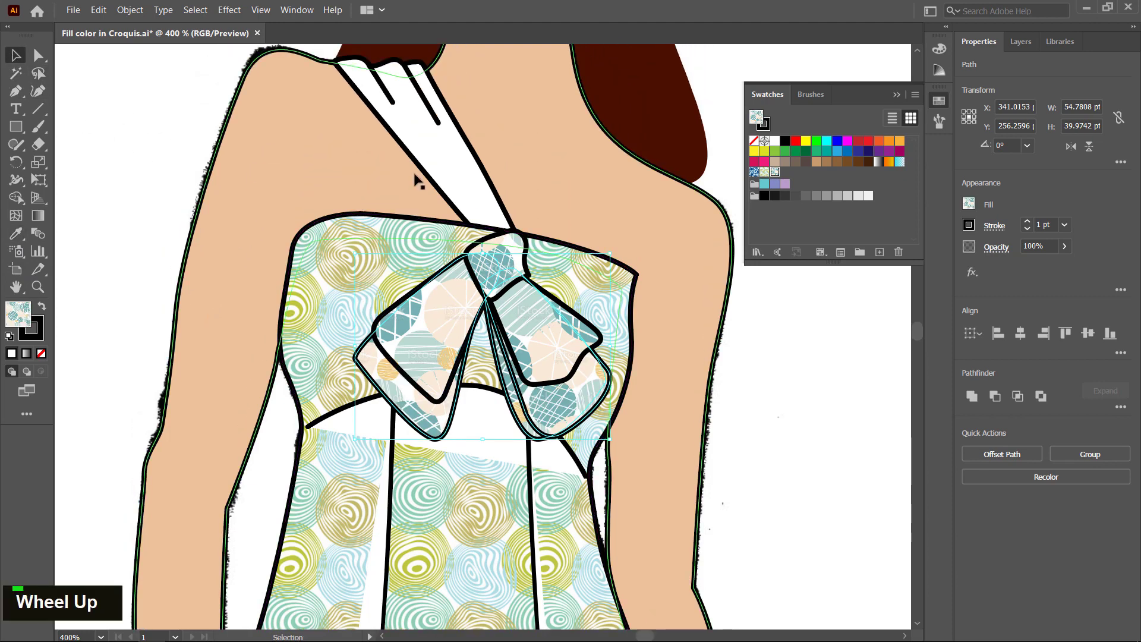
left_click(445, 152)
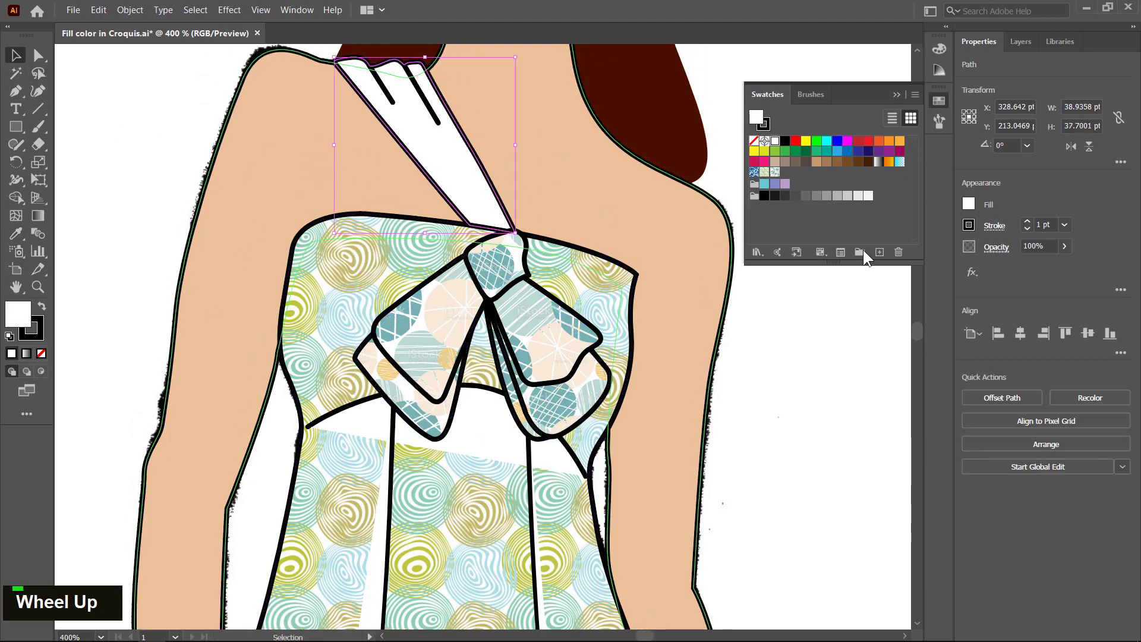
left_click(764, 172)
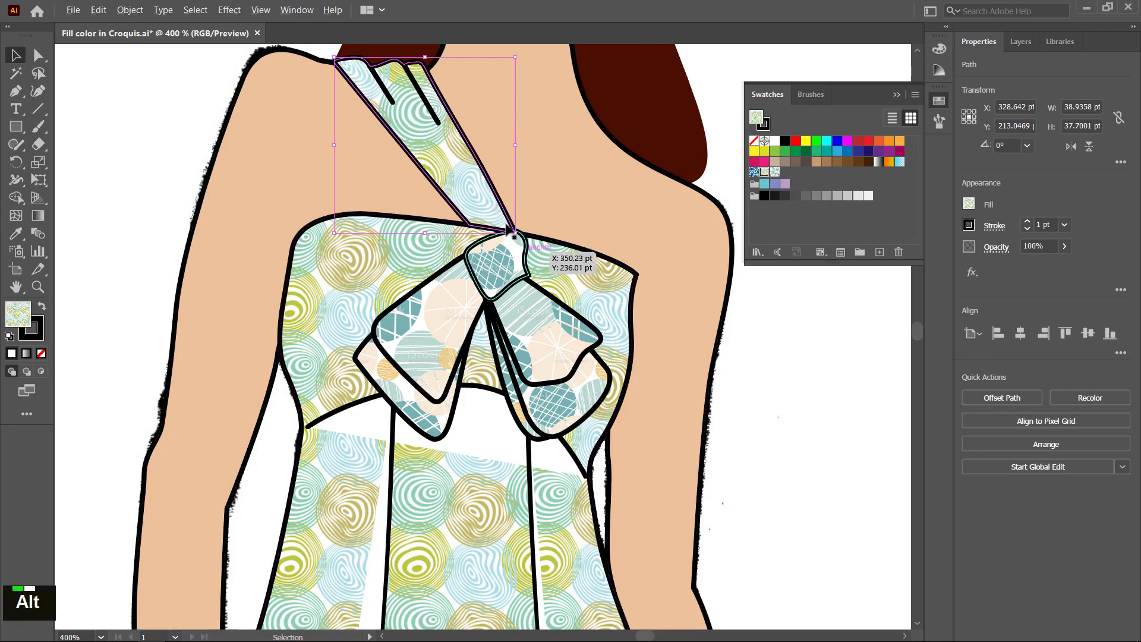
Step: Open the Scale settings for the dress body and turn off Transform Objects, leaving Transform Patterns on
scroll(513, 231, "down", 3, "alt")
key("space")
left_click_drag(490, 490, 466, 382)
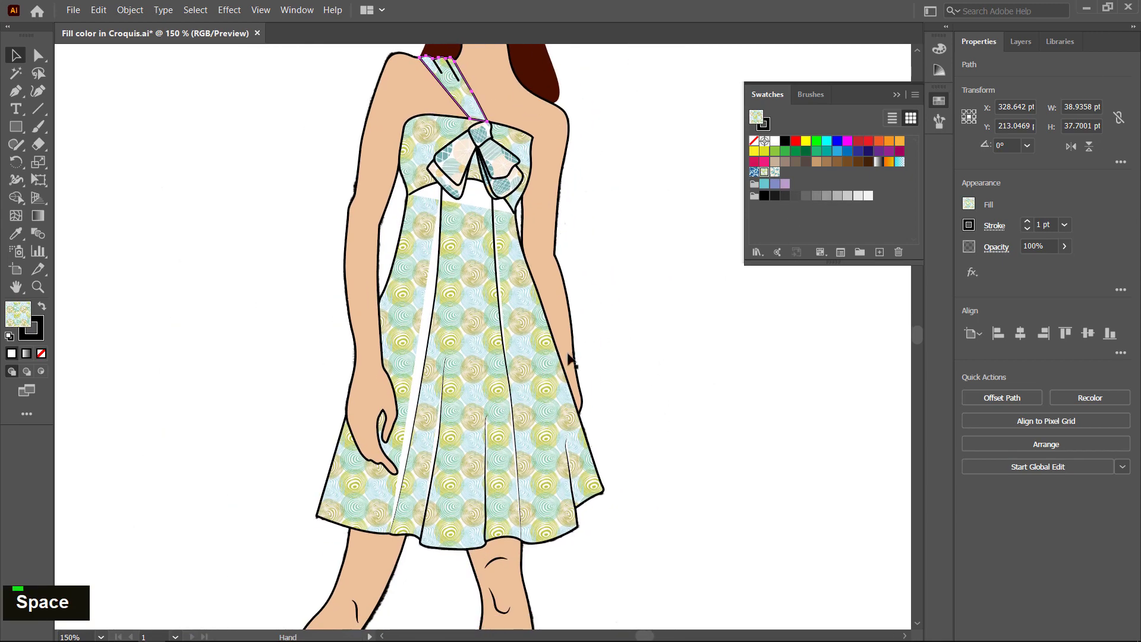
left_click(468, 342)
right_click(470, 344)
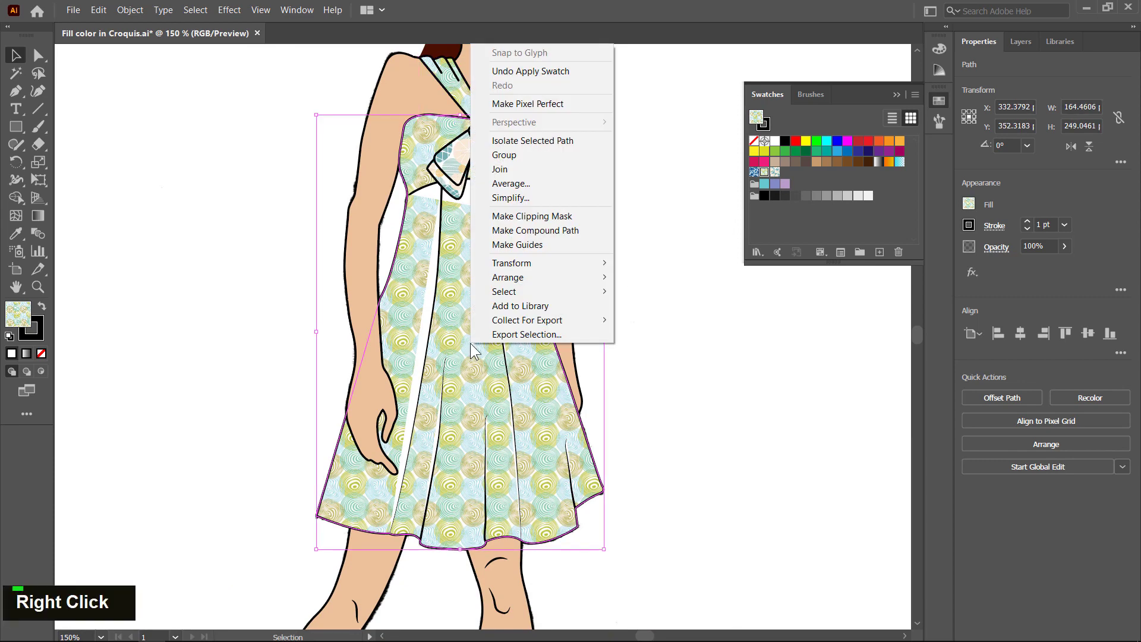
mouse_move(525, 261)
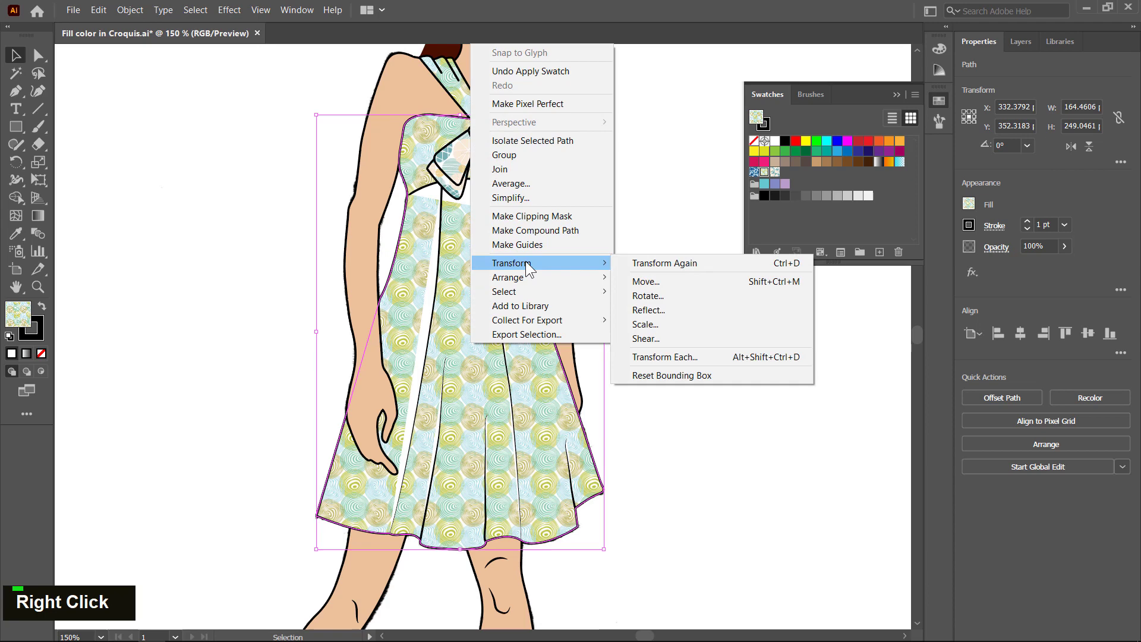
left_click(659, 323)
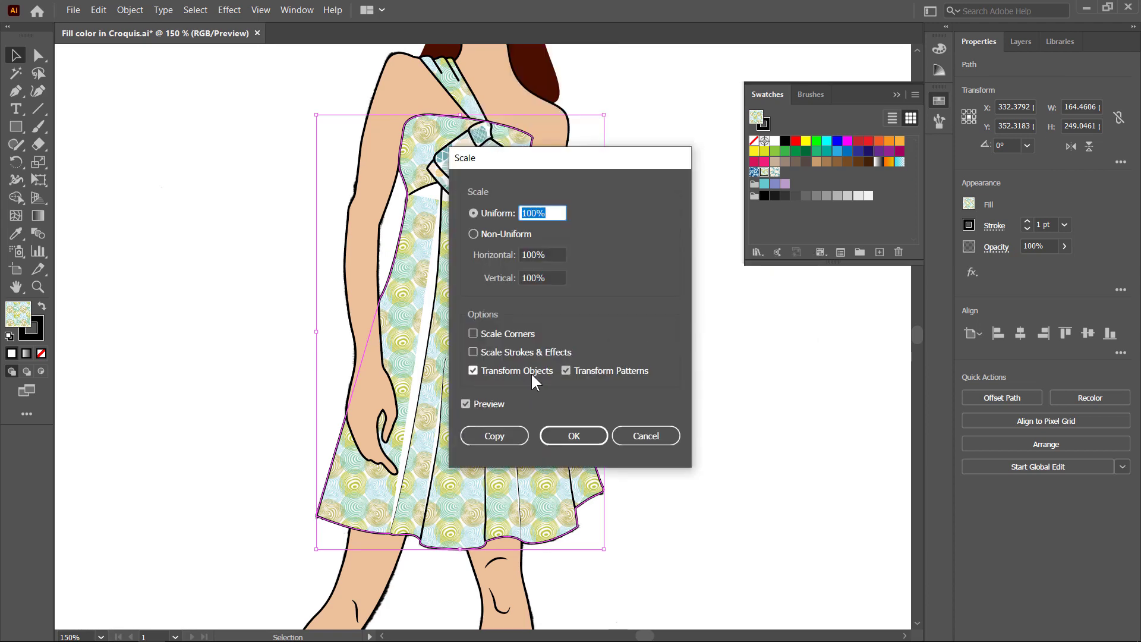
left_click(473, 370)
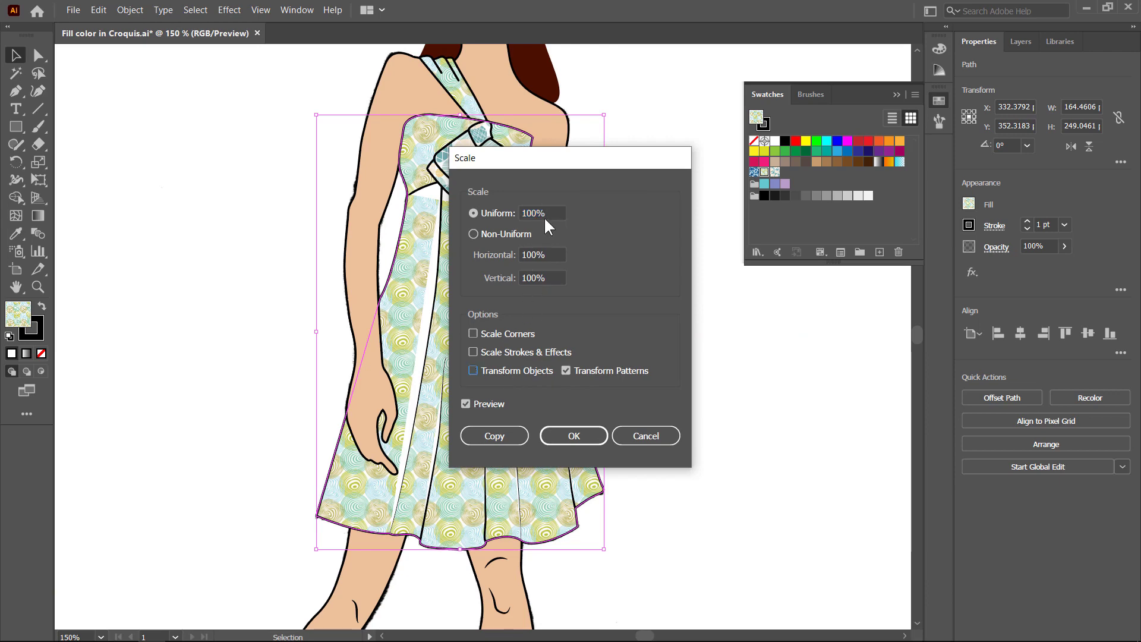
left_click_drag(551, 165, 695, 184)
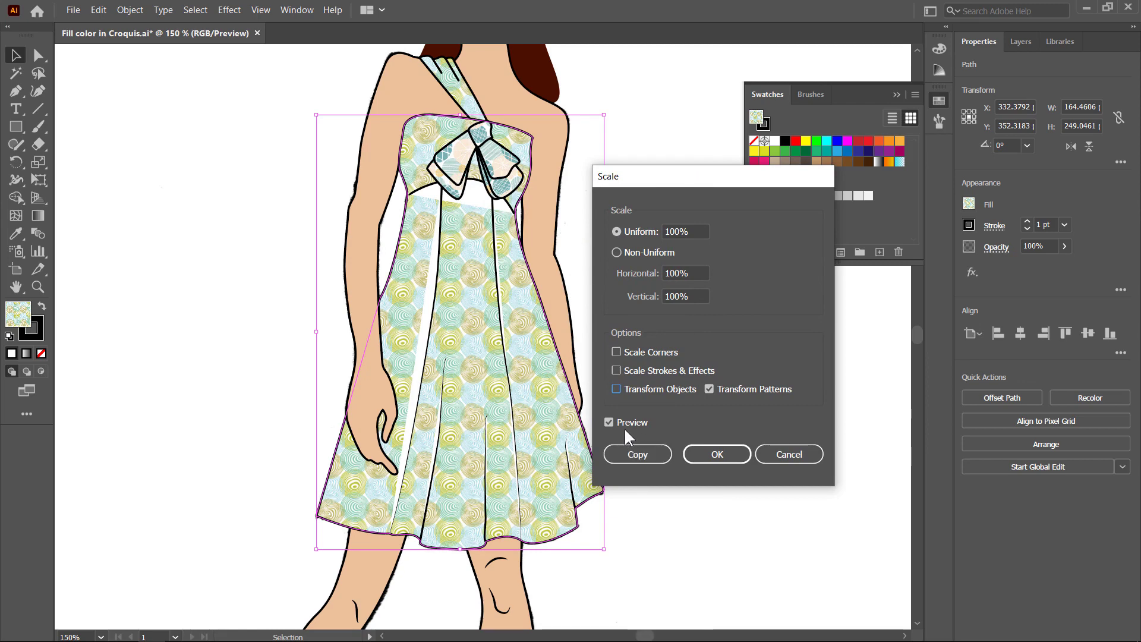
Step: Scale the dress body's pattern uniformly to 88%
left_click(686, 231)
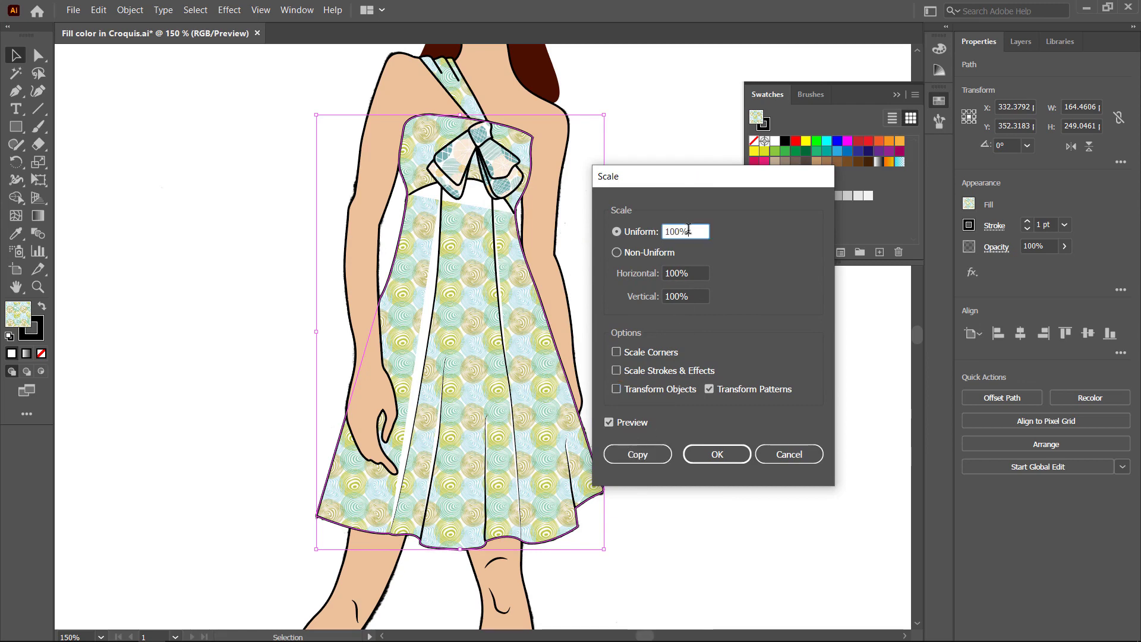
scroll(689, 231, "down", 5)
scroll(689, 231, "down", 7)
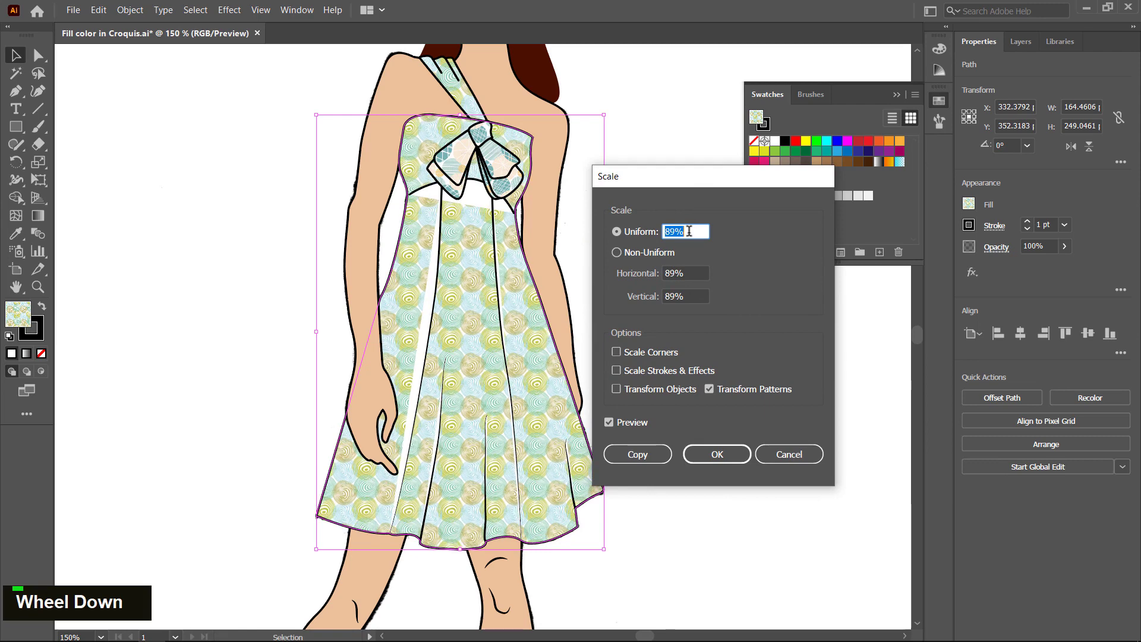
left_click(723, 451)
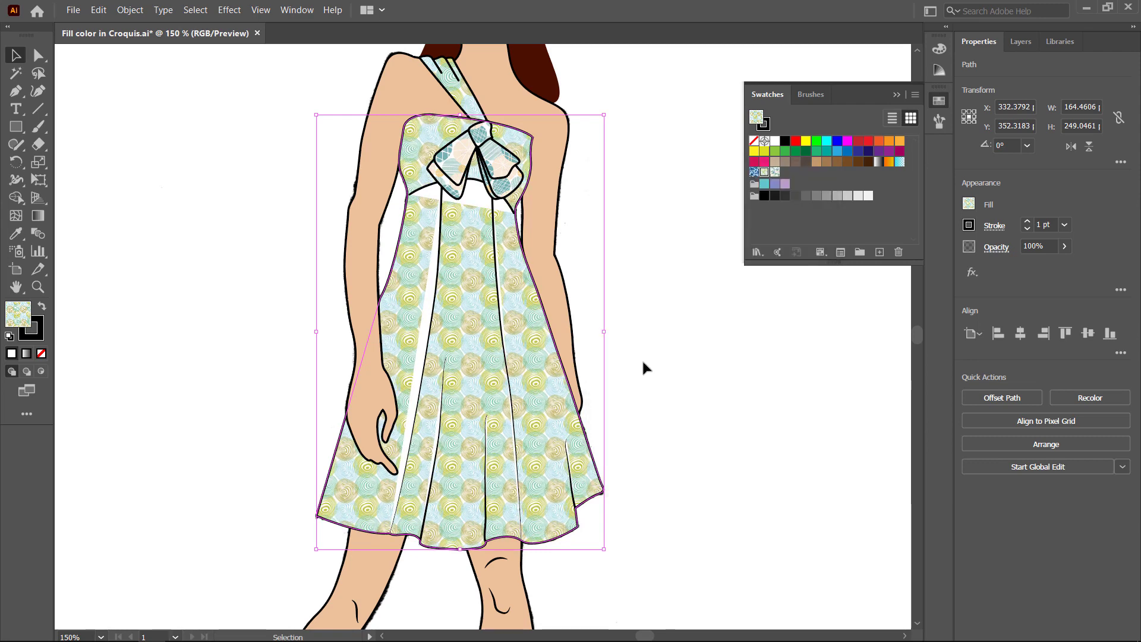
Step: Match the shoulder strap's pattern fill to the dress body by sampling the skirt with the Eyedropper
scroll(642, 358, "up", 3)
scroll(643, 362, "up", 3)
scroll(473, 222, "up", 2, "alt")
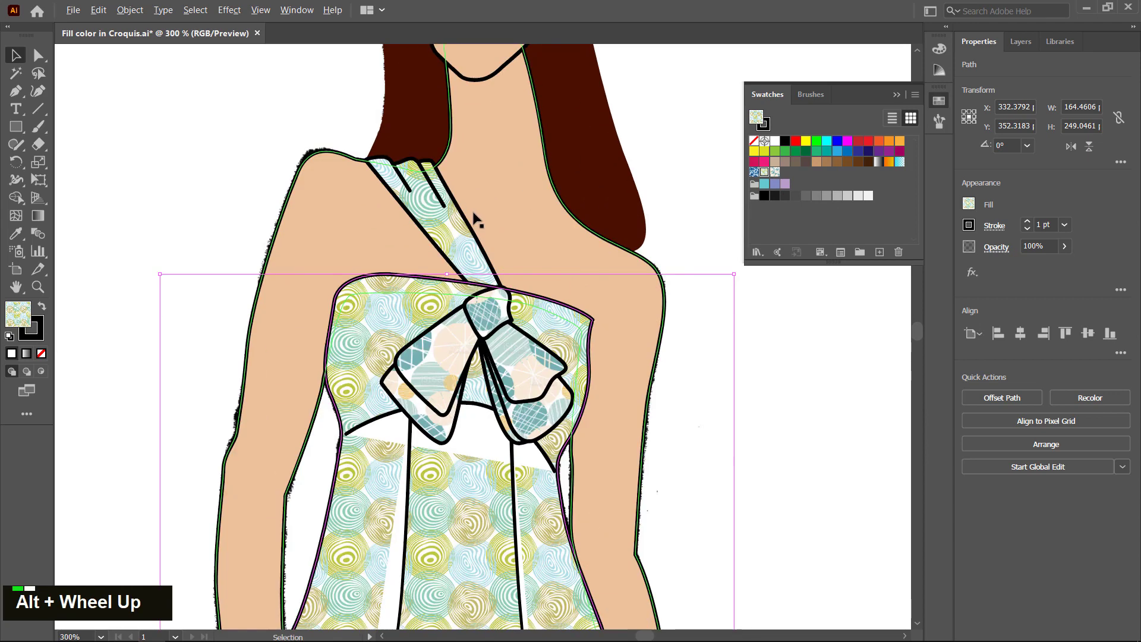
left_click(449, 236)
left_click(16, 233)
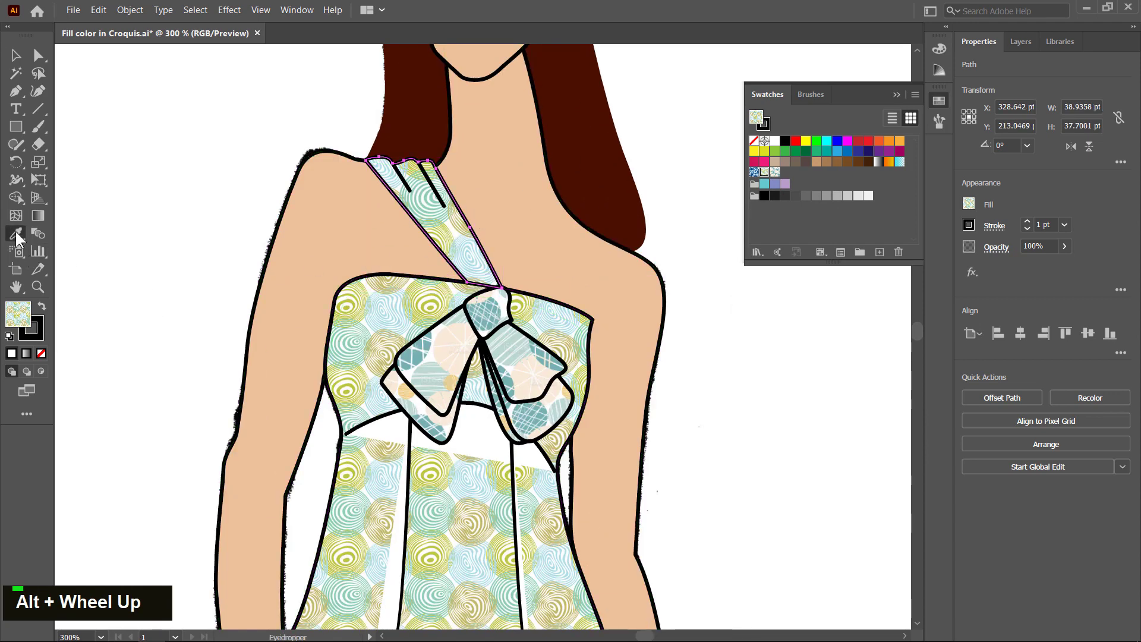
left_click(453, 506)
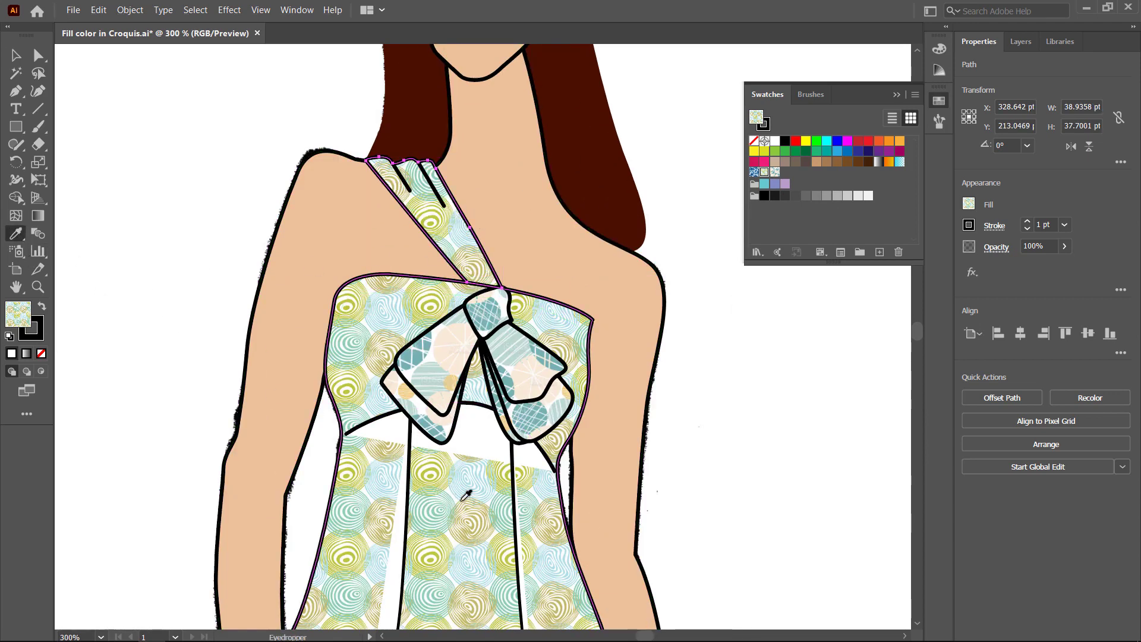
left_click(16, 55)
Step: Scale only the pattern inside the bow's left front loop uniformly to 53%
left_click(481, 437)
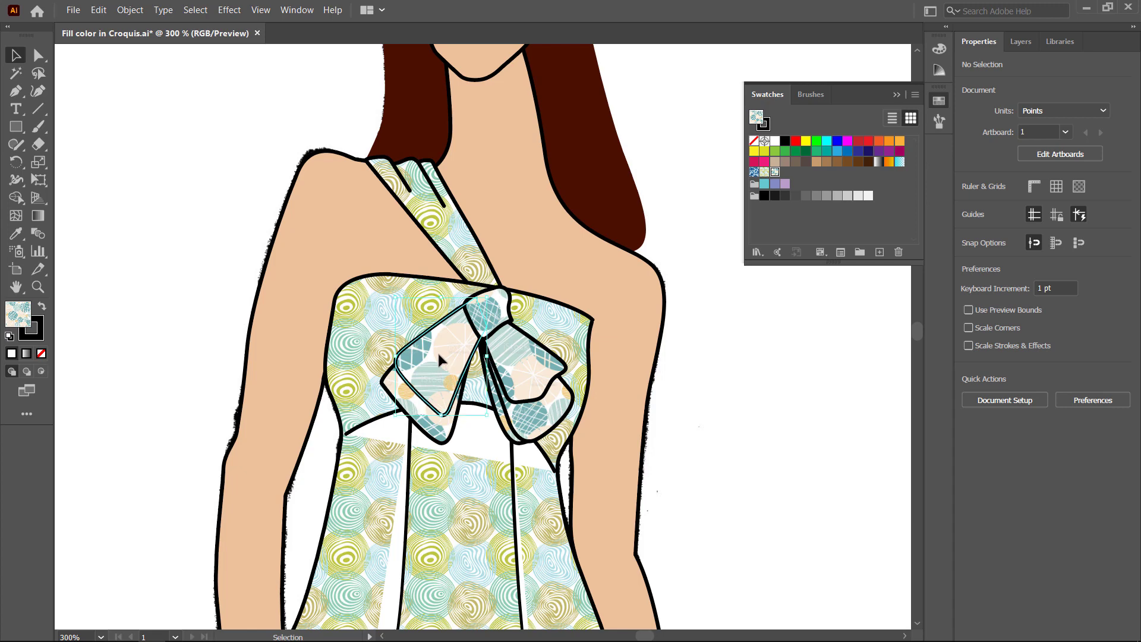
right_click(440, 355)
mouse_move(511, 276)
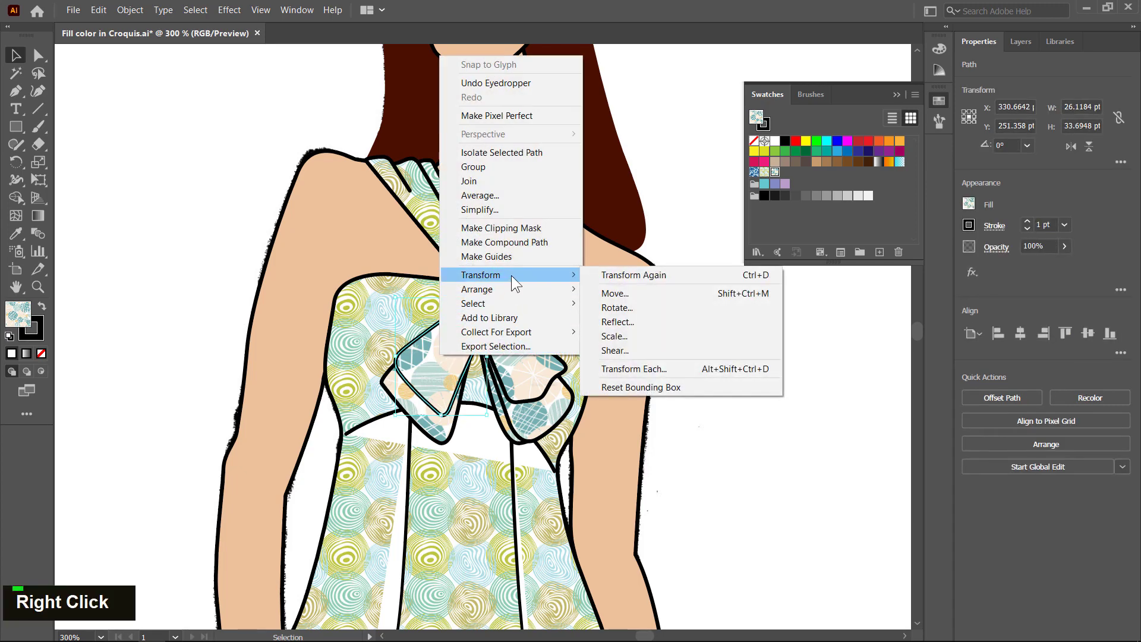
left_click(632, 334)
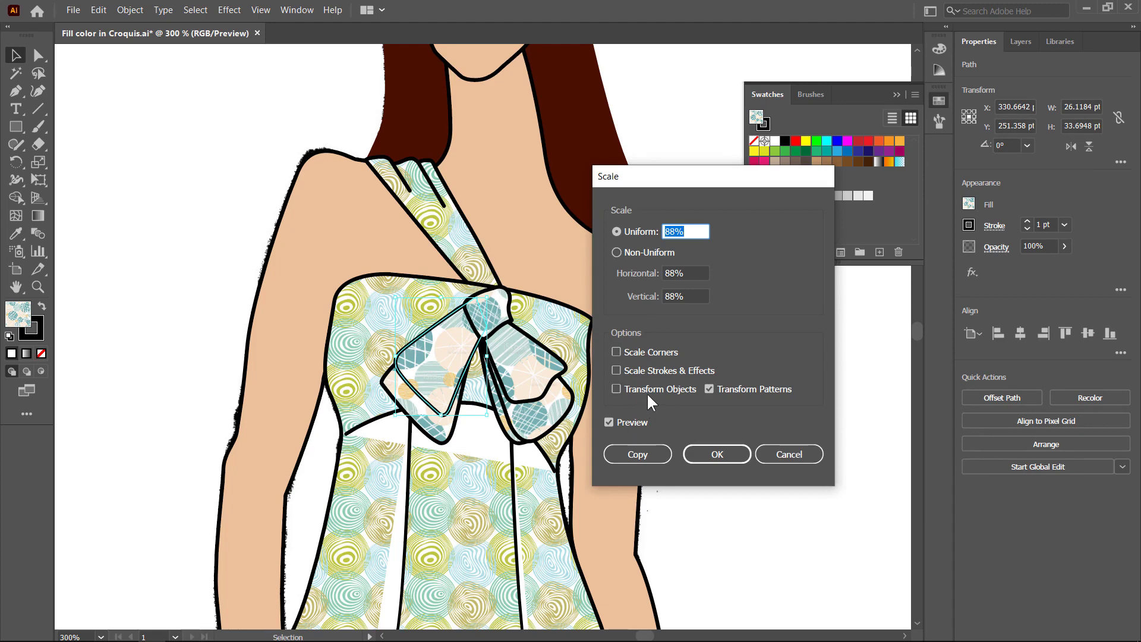
scroll(689, 228, "down", 20)
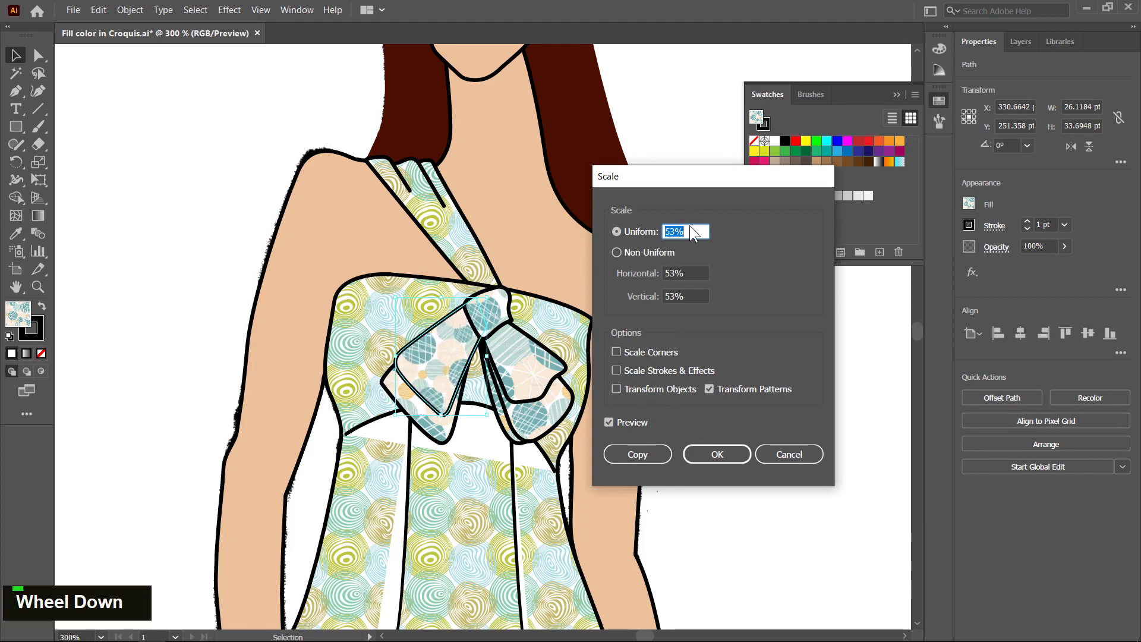
left_click(721, 452)
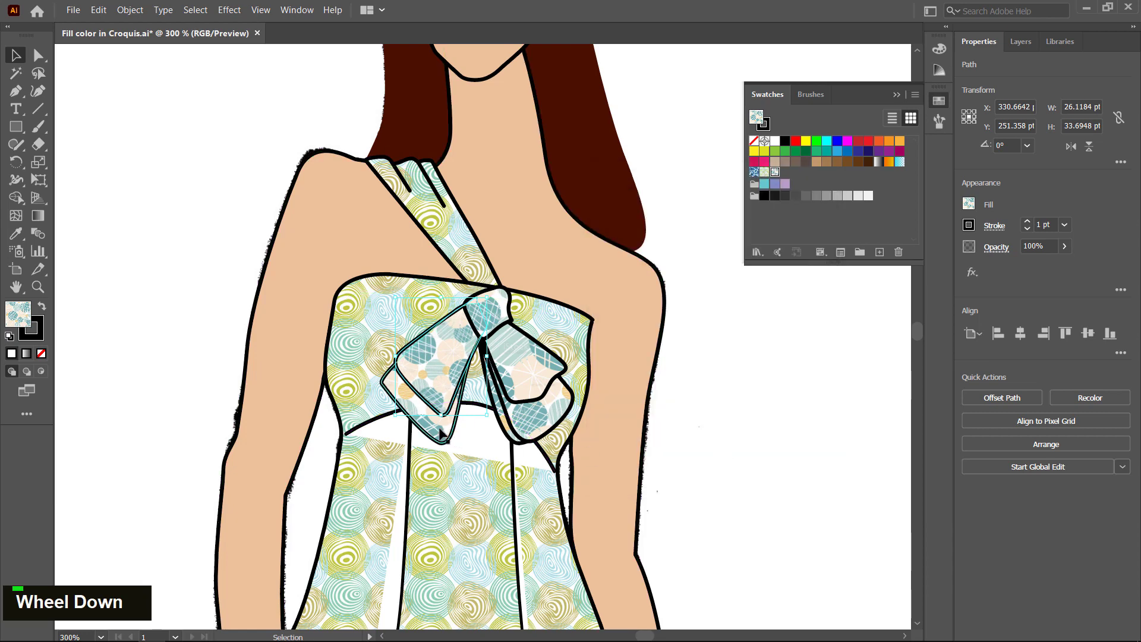
Step: Match the remaining bow pieces, including the right loops and knot, to the left front loop's scaled pattern with the Eyedropper
left_click(527, 426, "shift")
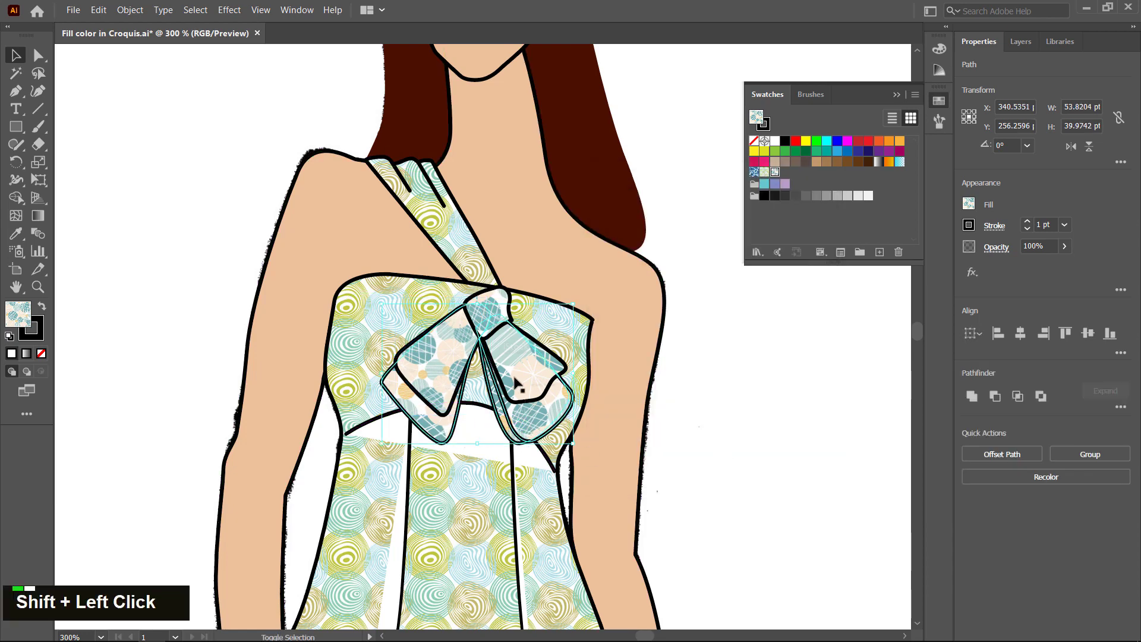
left_click(487, 306, "shift")
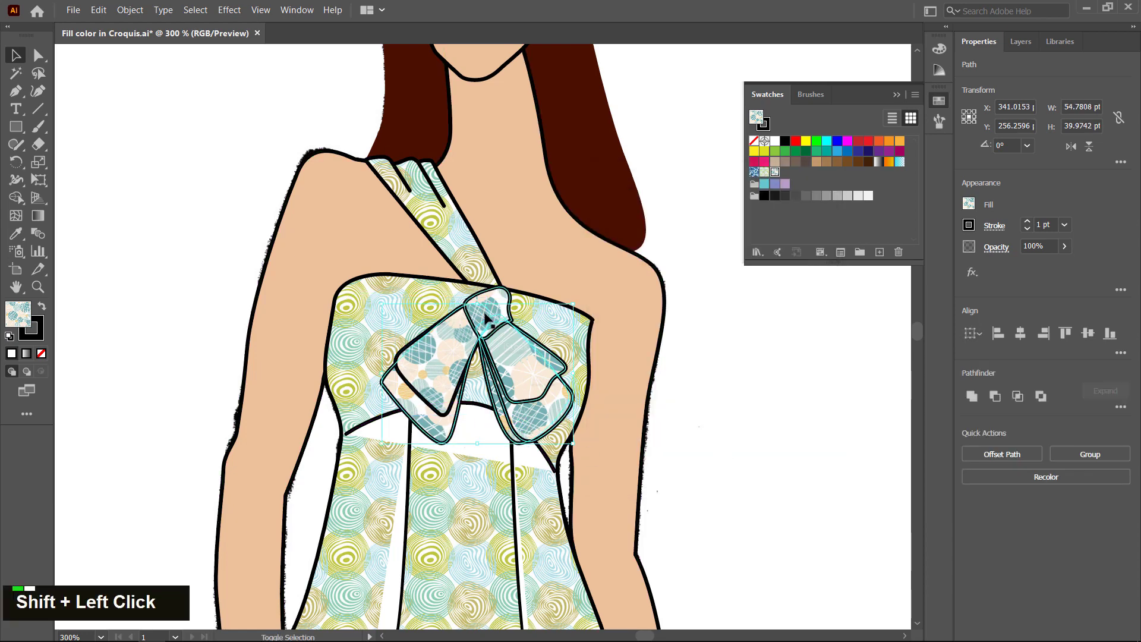
left_click(15, 233)
left_click(449, 369)
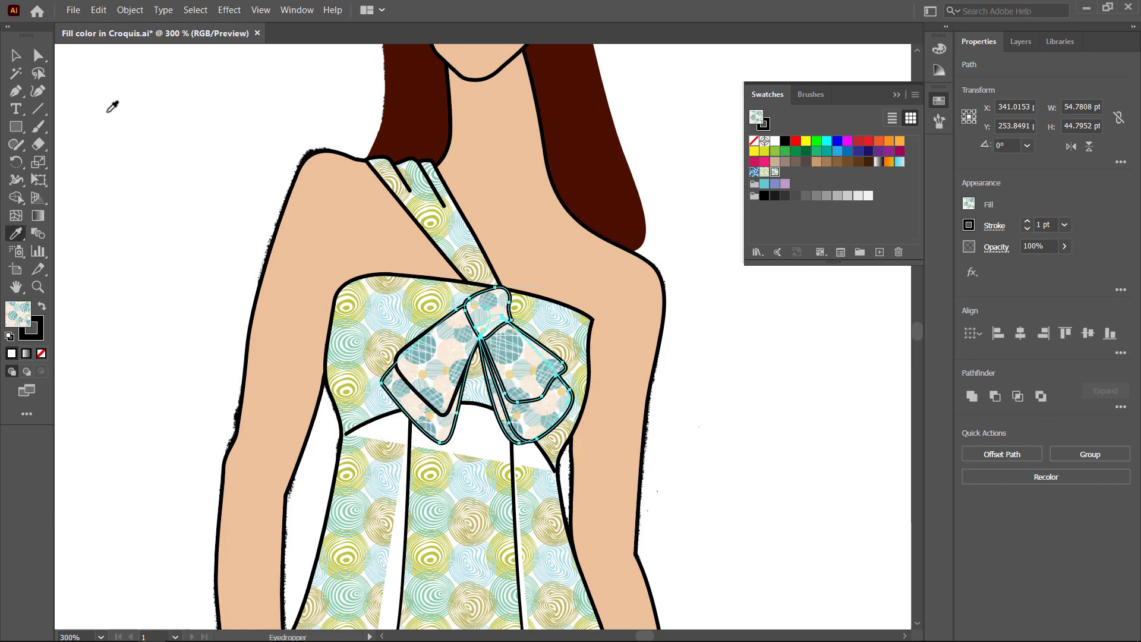
left_click(17, 56)
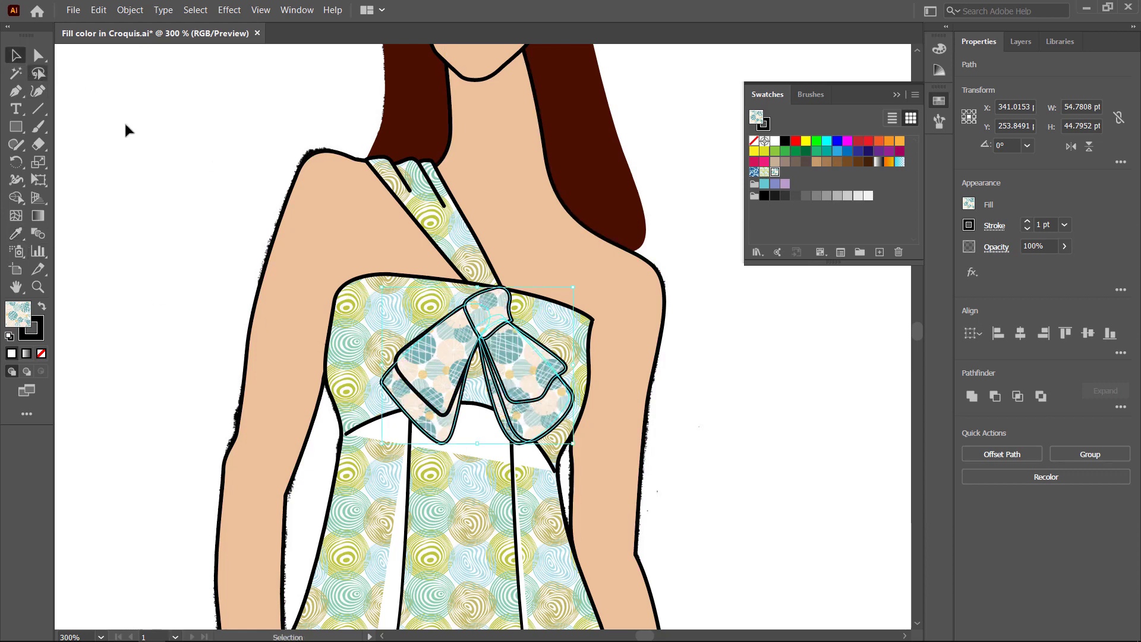
left_click(801, 459)
Step: Remove the white fill from the dress's curved waist seam and the skirt's pleat lines
scroll(803, 443, "down", 3)
scroll(807, 446, "down", 2)
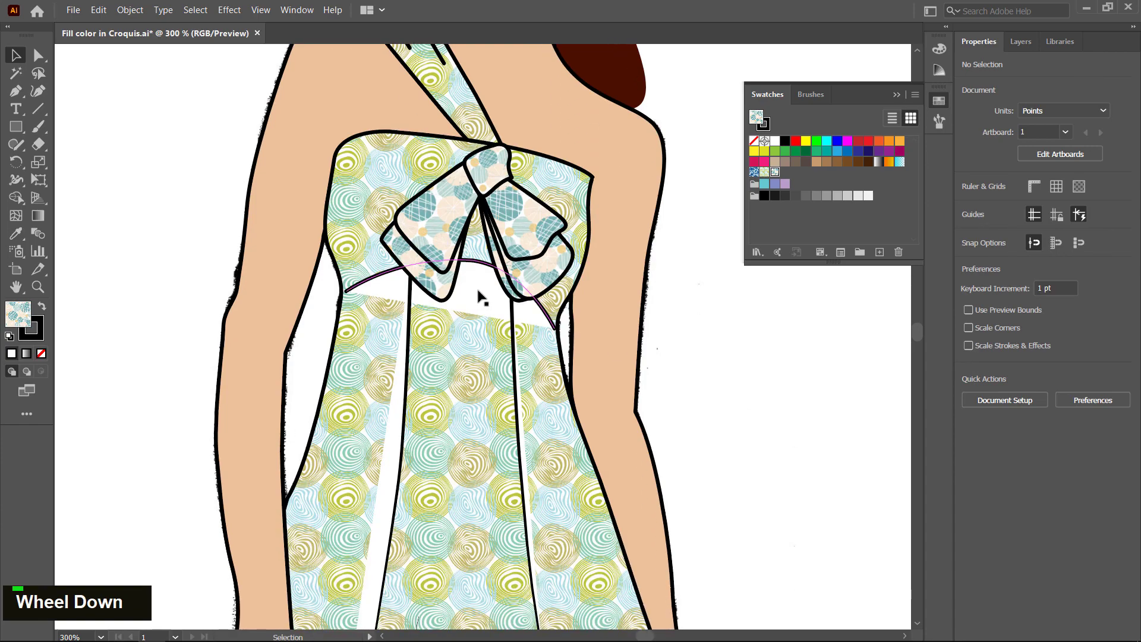
left_click(477, 290)
scroll(470, 336, "down", 5)
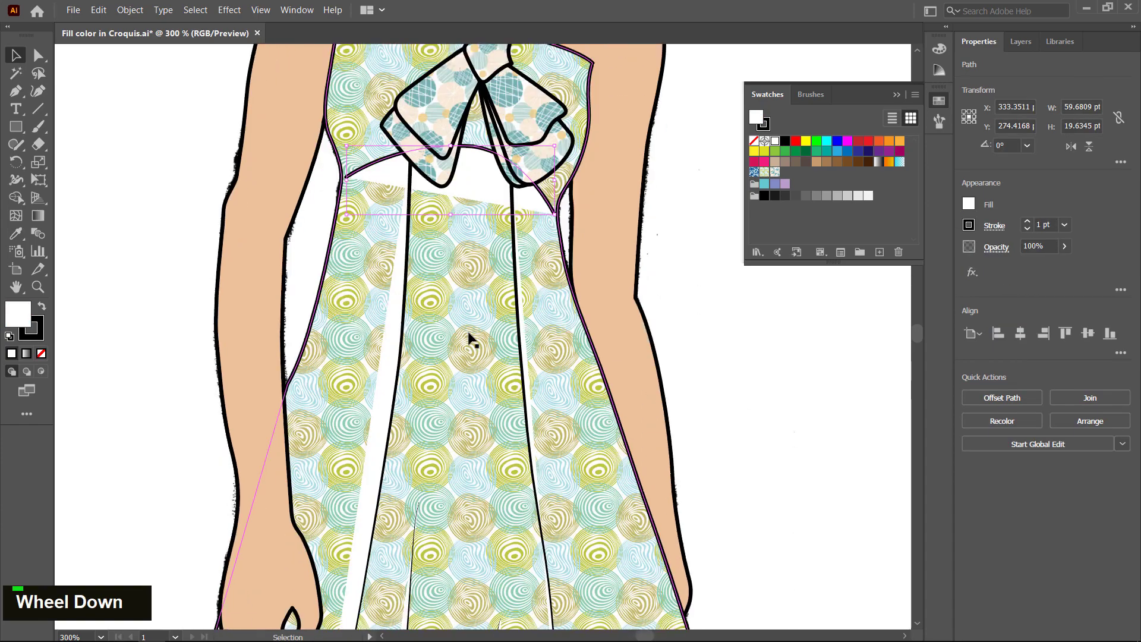
left_click(394, 338, "shift")
left_click(410, 562, "shift")
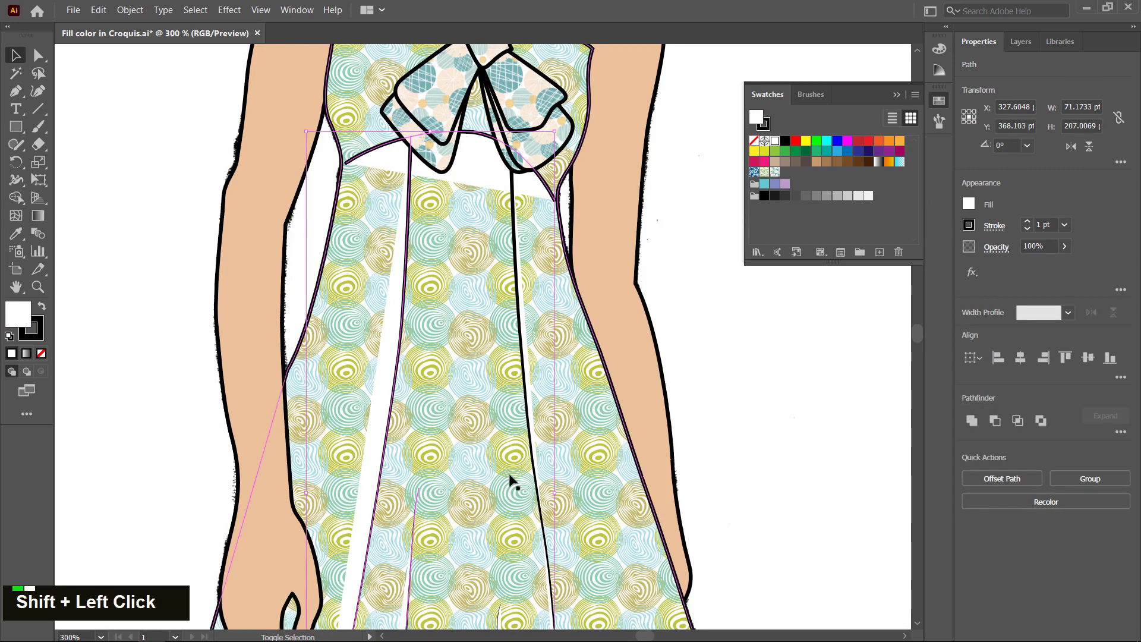
left_click(527, 408, "shift")
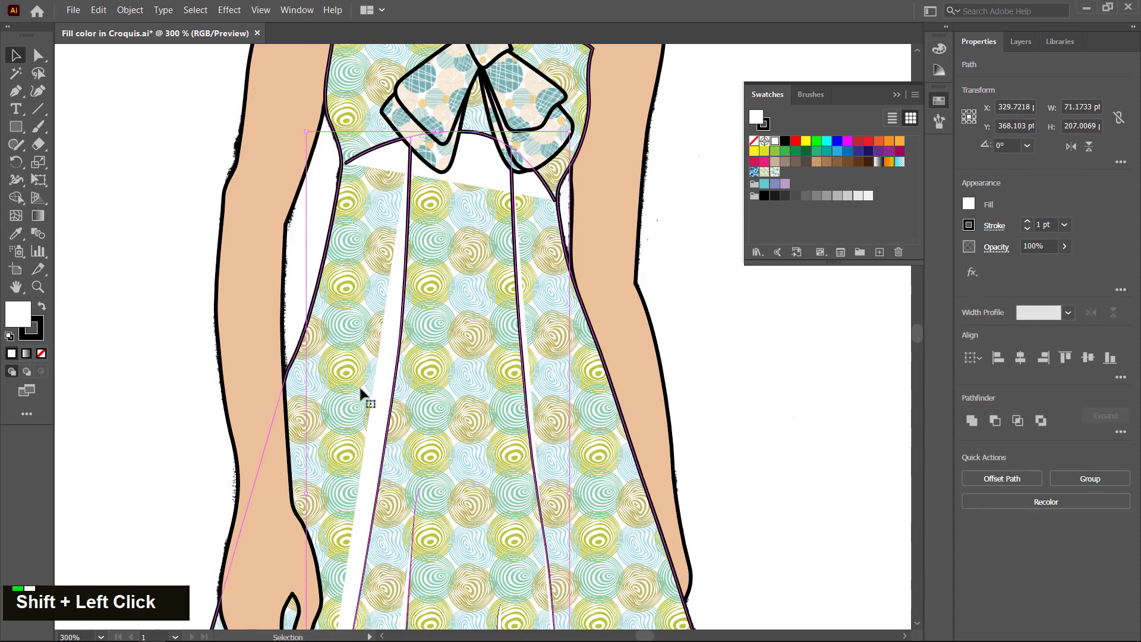
left_click(41, 353)
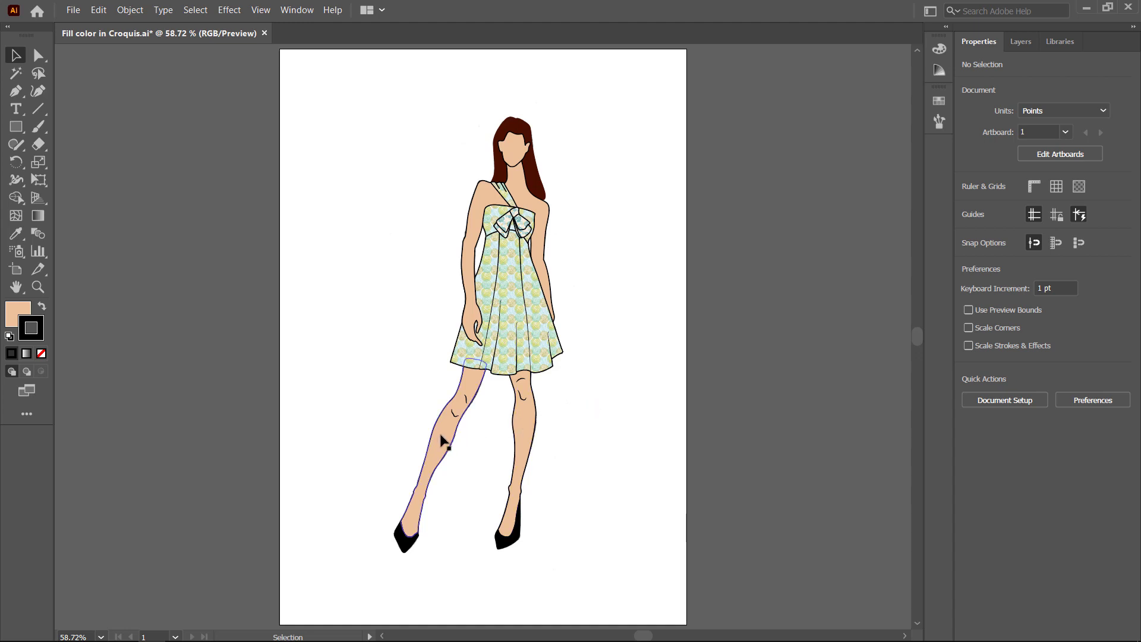
Step: Hide the Croquis layer so the original sketch no longer shows behind the colored figure
scroll(459, 447, "up", 3, "alt")
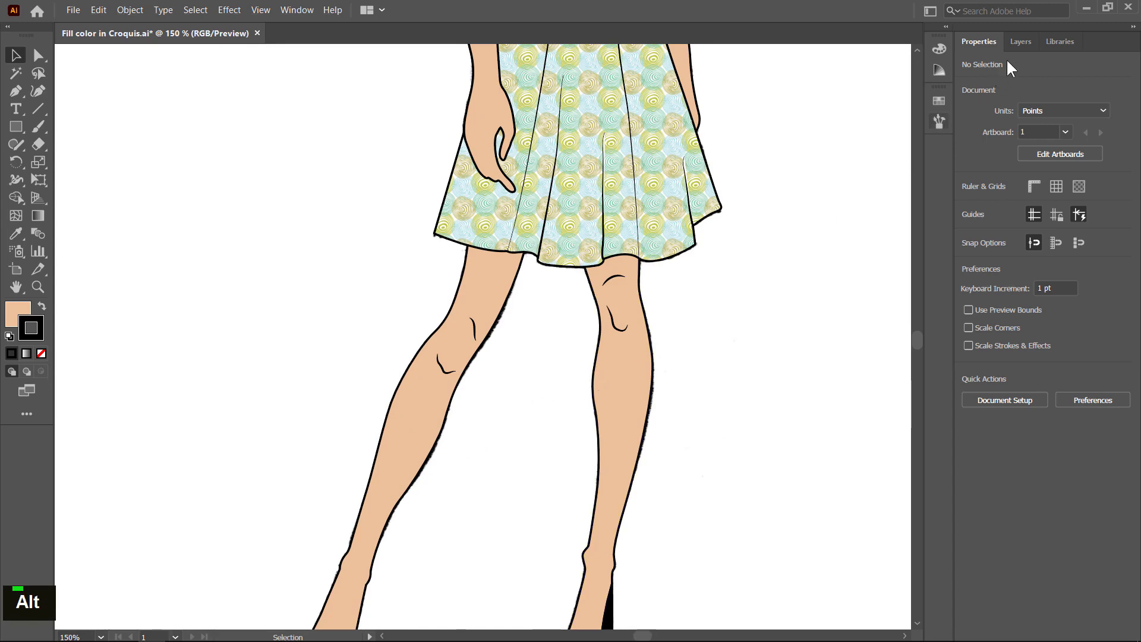
left_click(1021, 40)
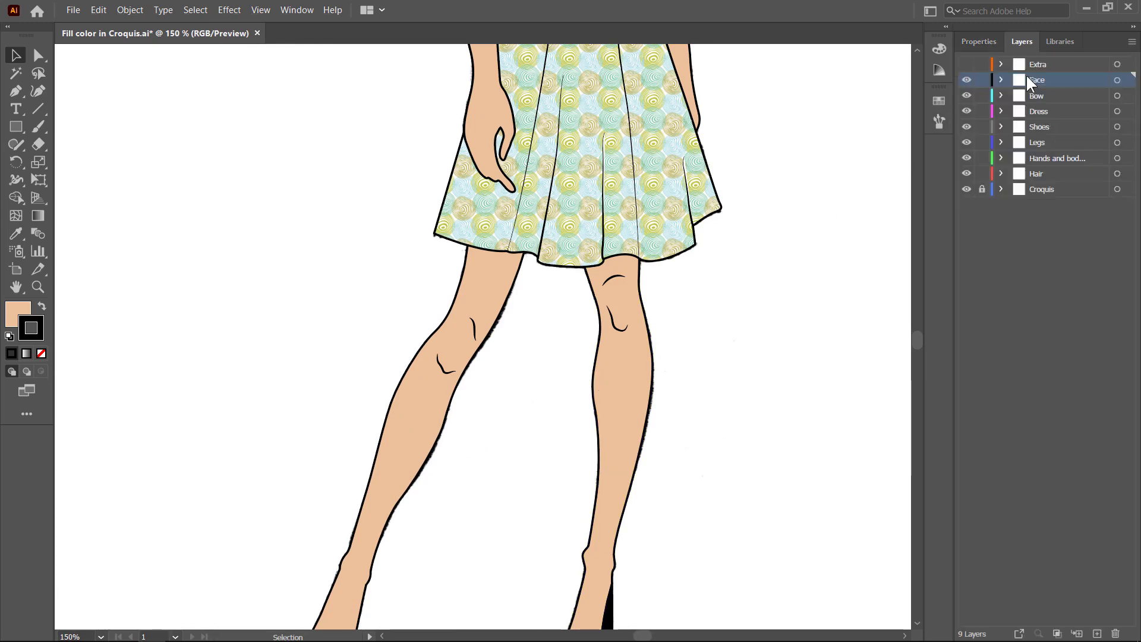
left_click(966, 189)
left_click(984, 41)
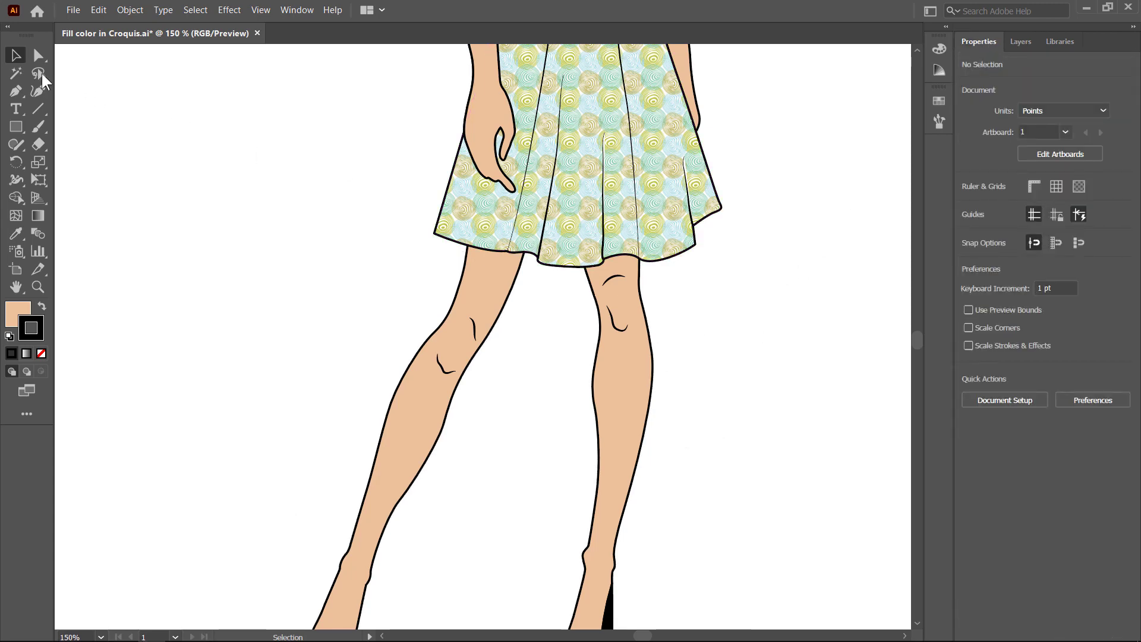
Step: Select all skin-colored shapes with the Magic Wand and recolor their outlines with a medium brown swatch from the Skintones library
left_click(16, 73)
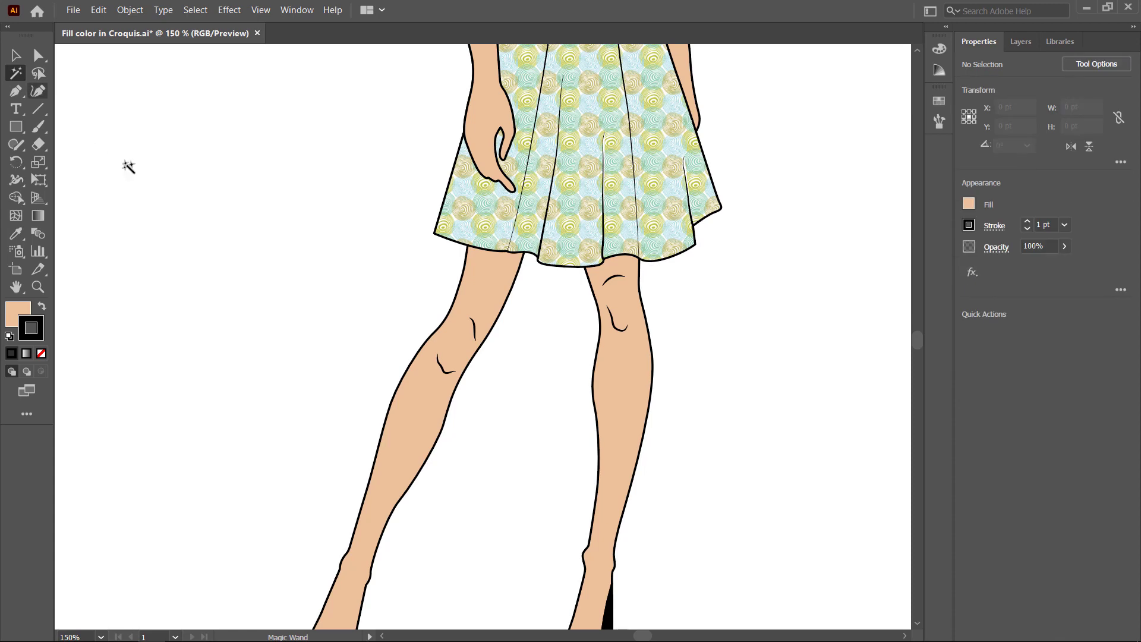
left_click(424, 397)
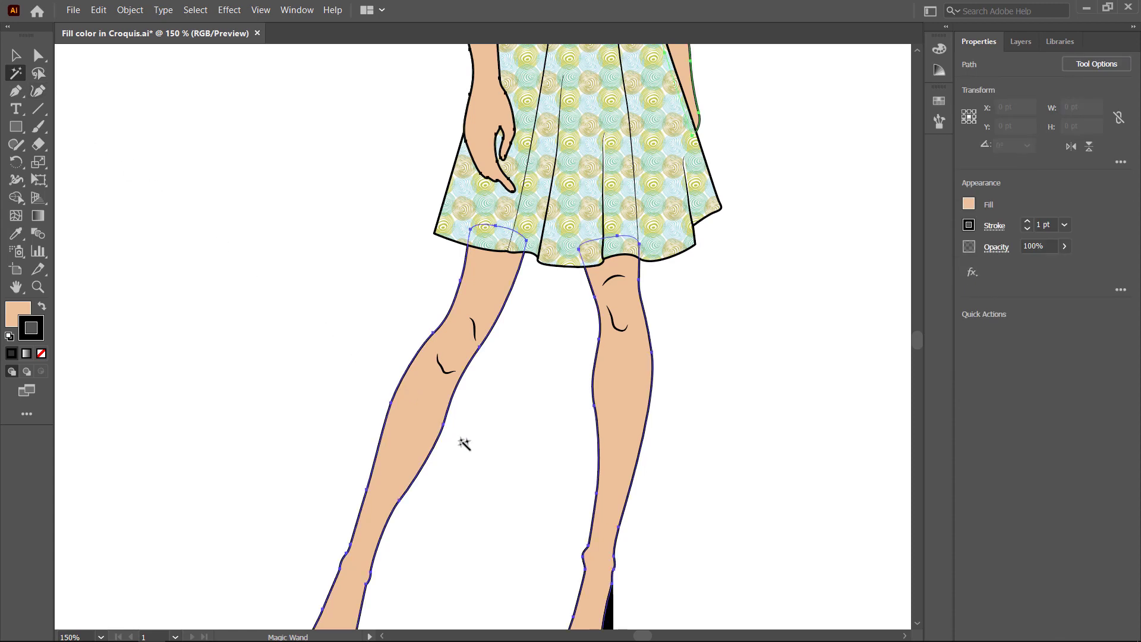
left_click(940, 100)
left_click(757, 253)
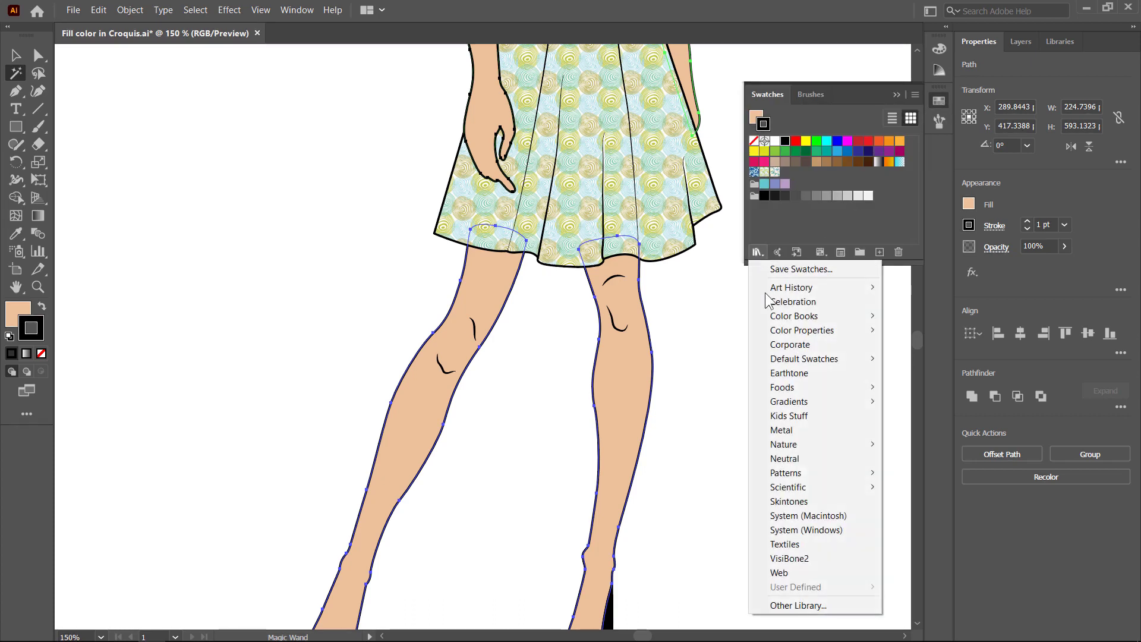
left_click(796, 496)
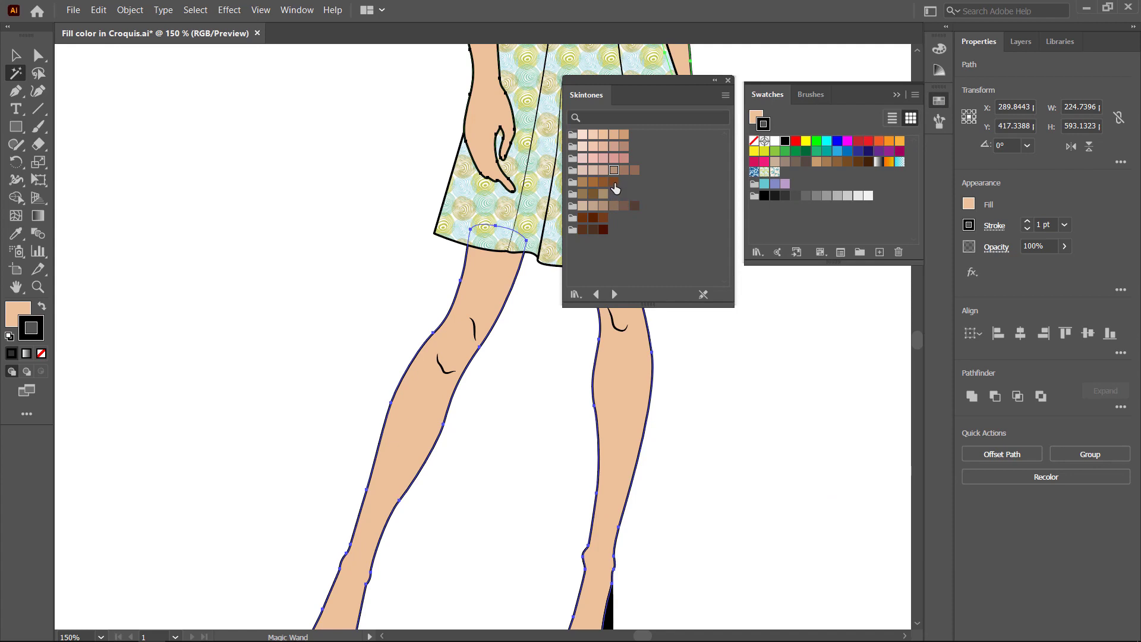
left_click(614, 182)
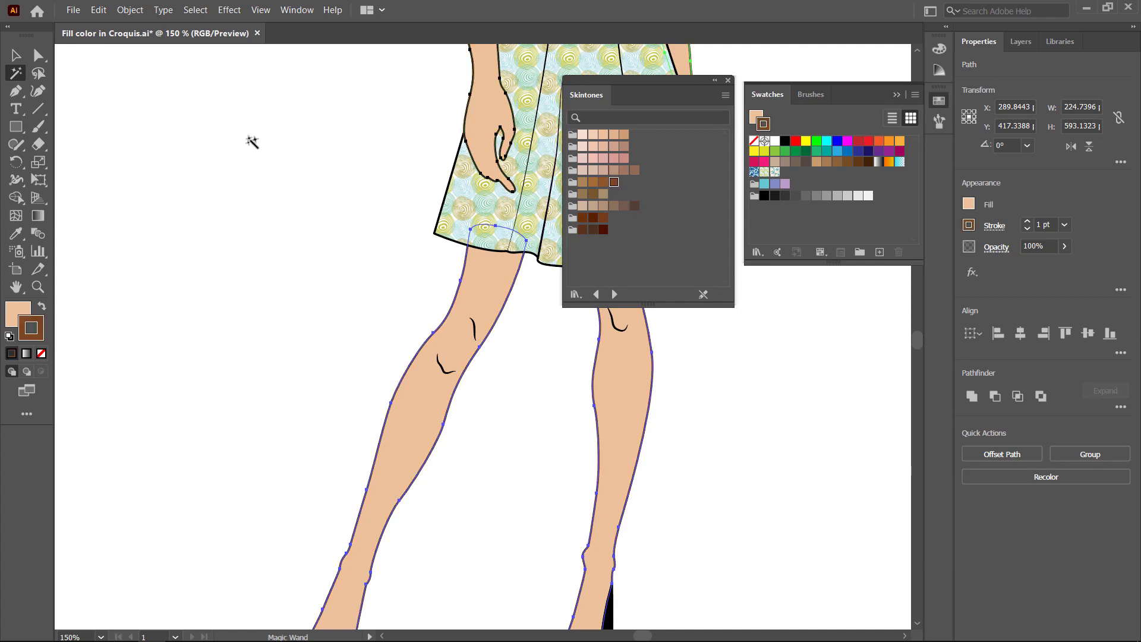
left_click(16, 56)
left_click(222, 329)
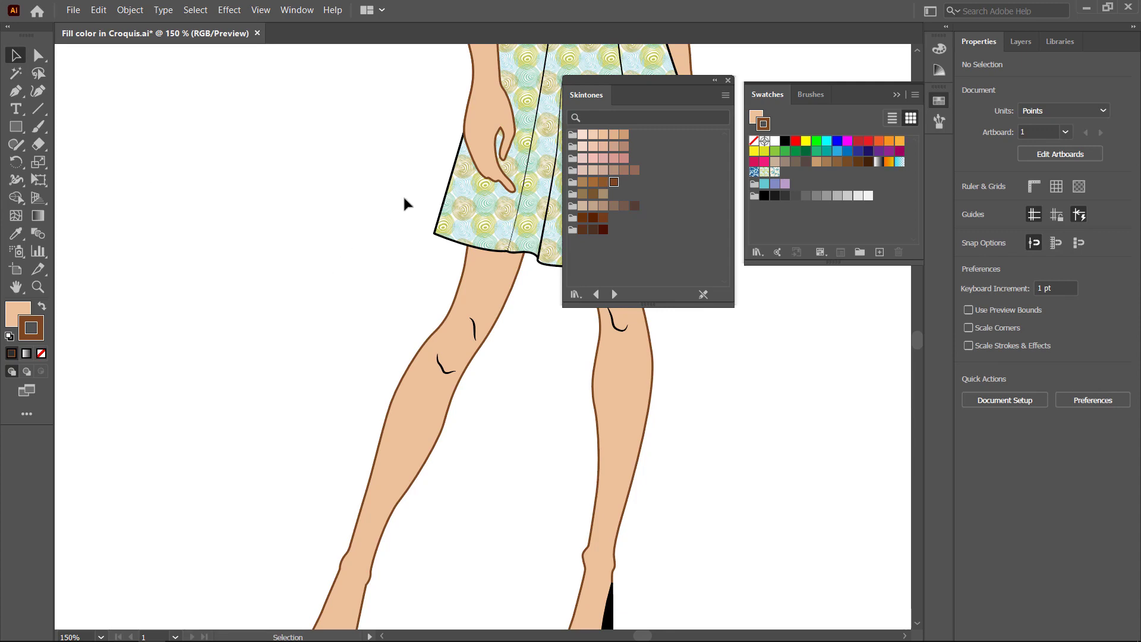
Step: Show the Extra layer containing the ready-made eyes, nose and lips
key("space")
left_click_drag(414, 232, 268, 480)
left_click_drag(409, 168, 371, 425)
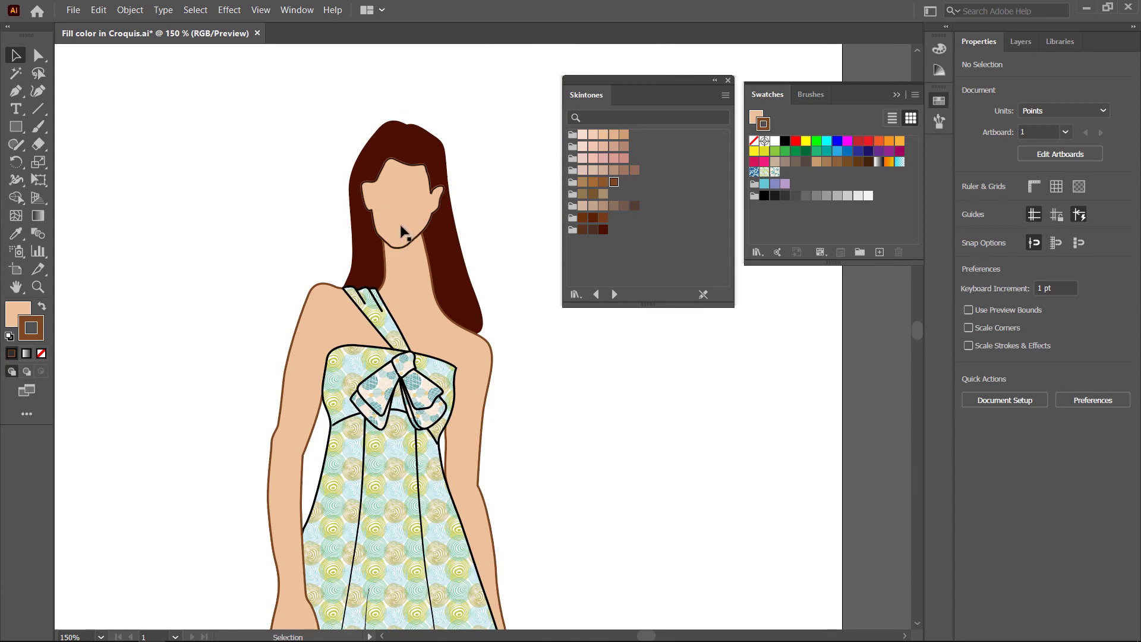
left_click(1020, 42)
left_click(966, 64)
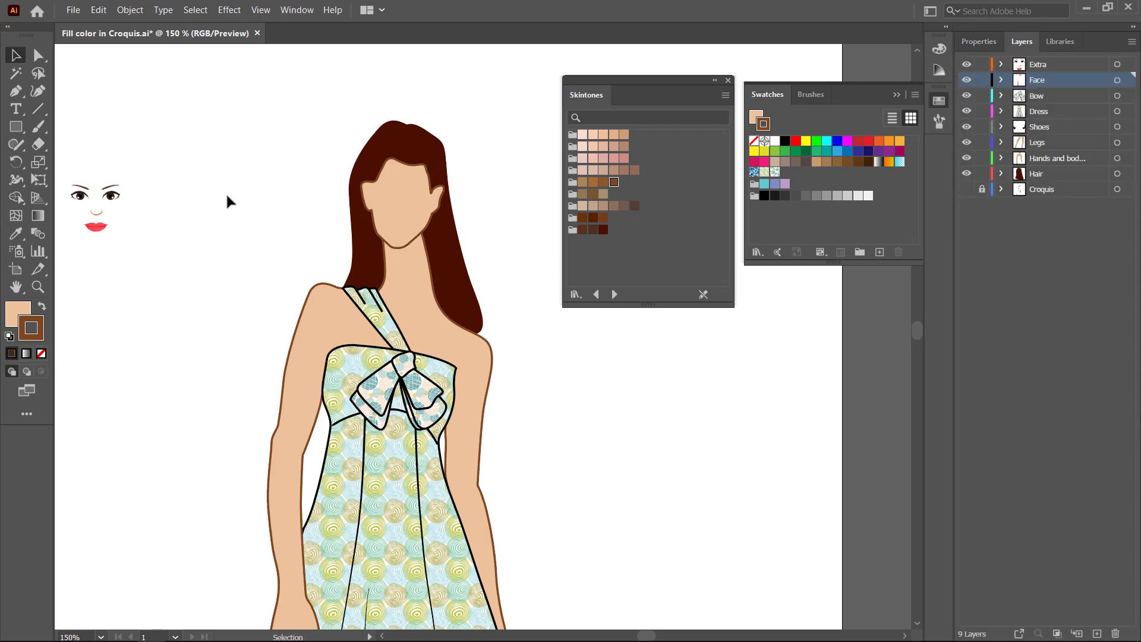
Step: Move the group of facial features from beside the figure onto the blank face and fine-tune its position
scroll(225, 192, "left", 3)
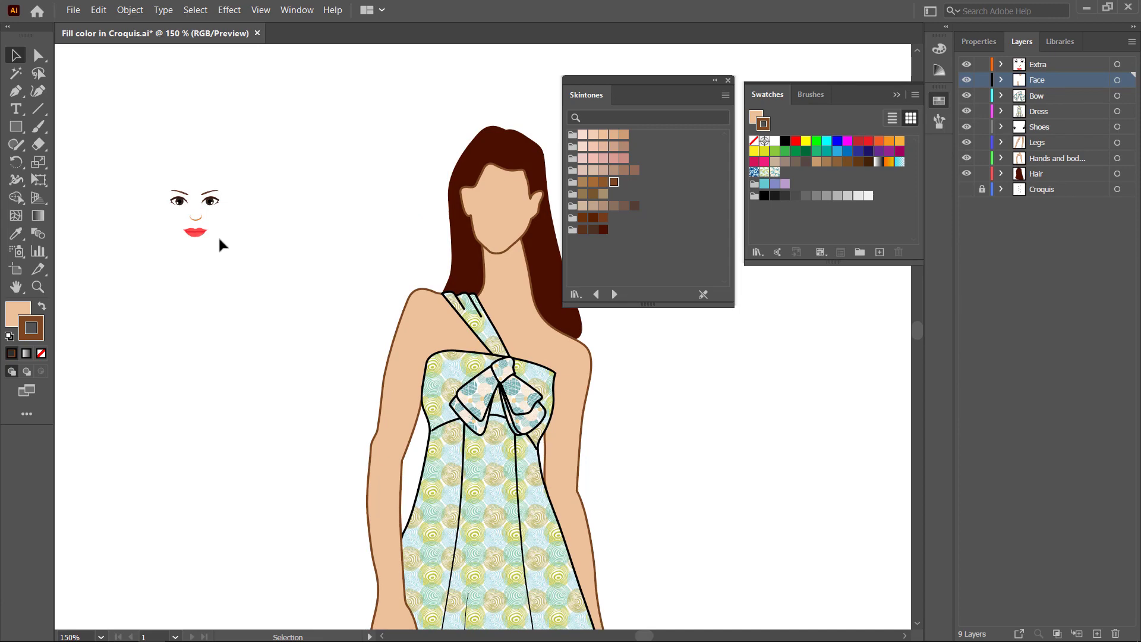
left_click_drag(148, 167, 230, 261)
key("space")
left_click_drag(159, 238, 469, 267)
scroll(458, 237, "up", 3)
left_click(649, 382)
left_click_drag(431, 354, 423, 363)
Step: Isolate the facial features group, nudge both eyes with their eyebrows 1 pt to the right, and exit isolation
double_click(426, 357)
left_click(481, 270)
left_click(393, 277, "shift")
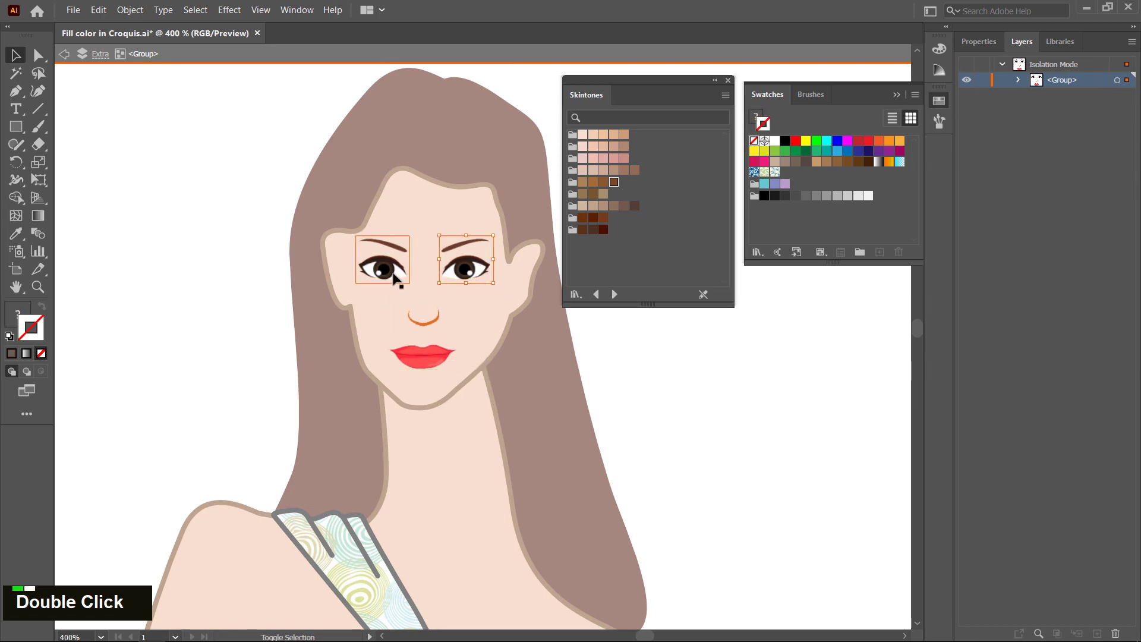
left_click(391, 274, "shift")
key("Right")
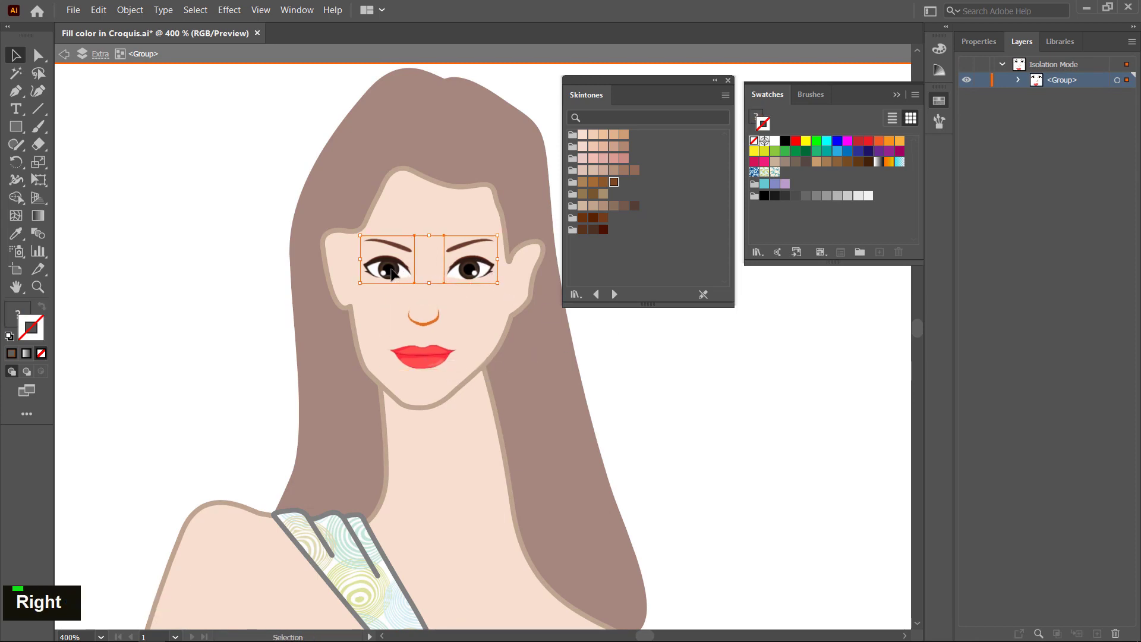
double_click(156, 253)
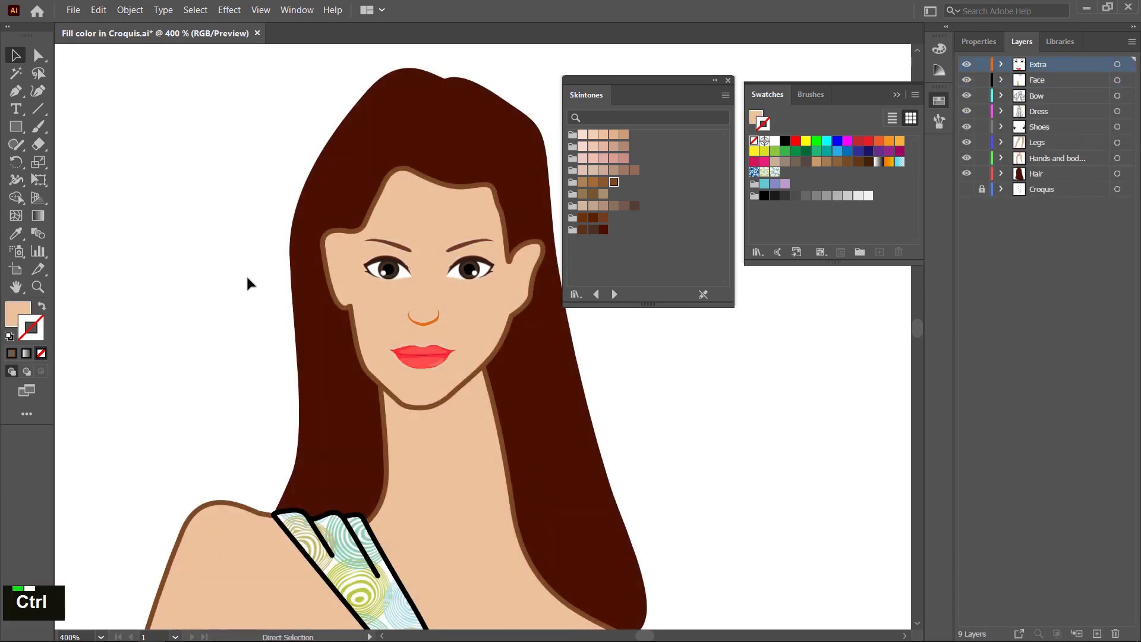
key("ctrl+0")
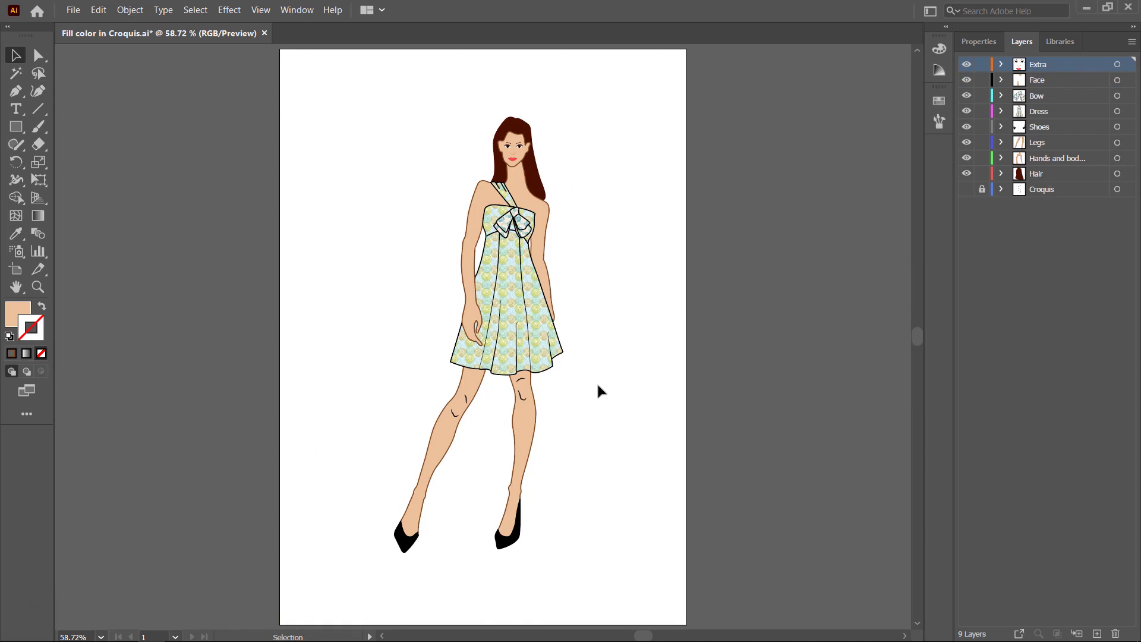